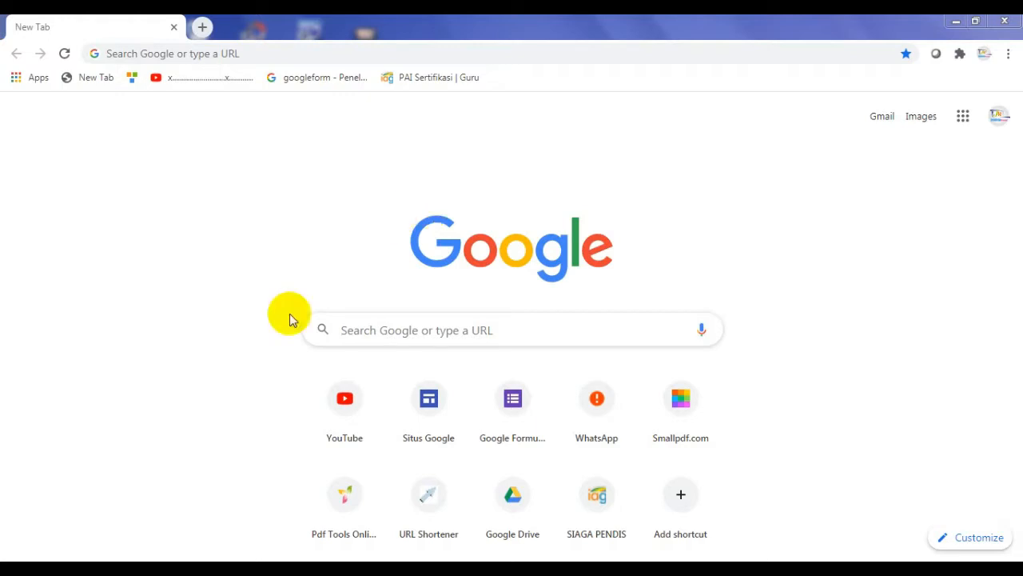
# Open Google Forms at google.com/forms and create a new blank form
pyautogui.click(227, 56)
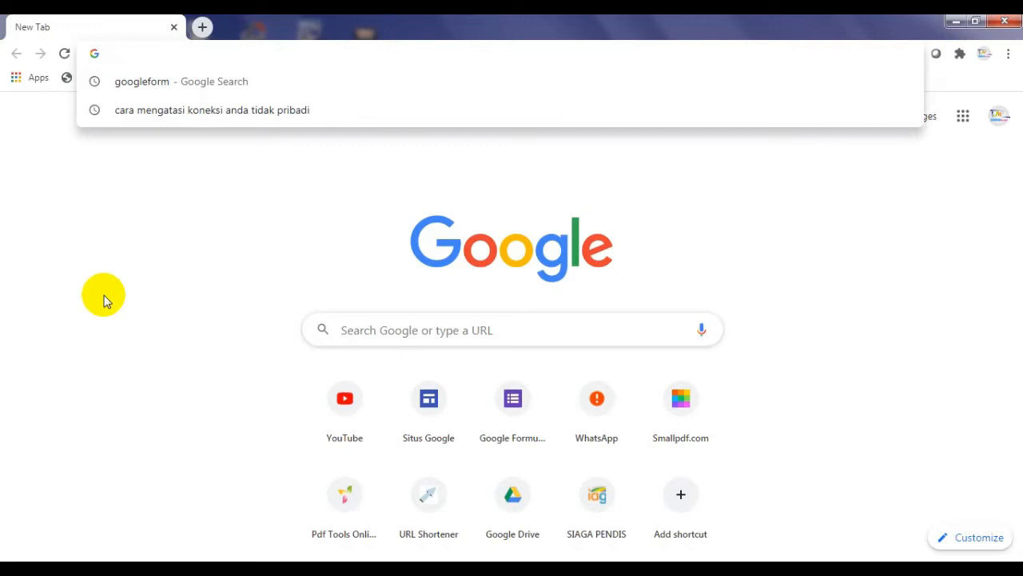
pyautogui.write('g')
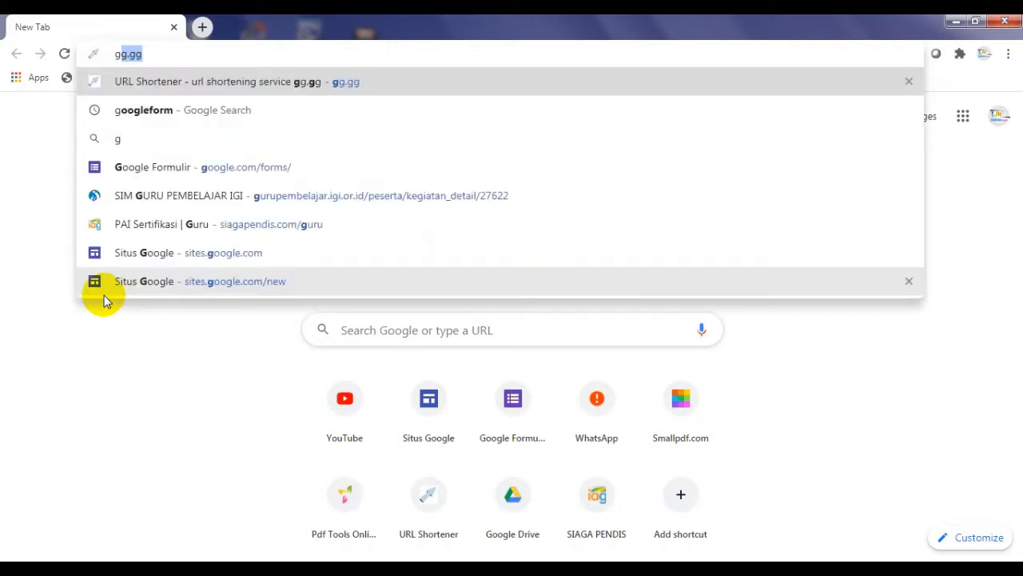
pyautogui.write('oo')
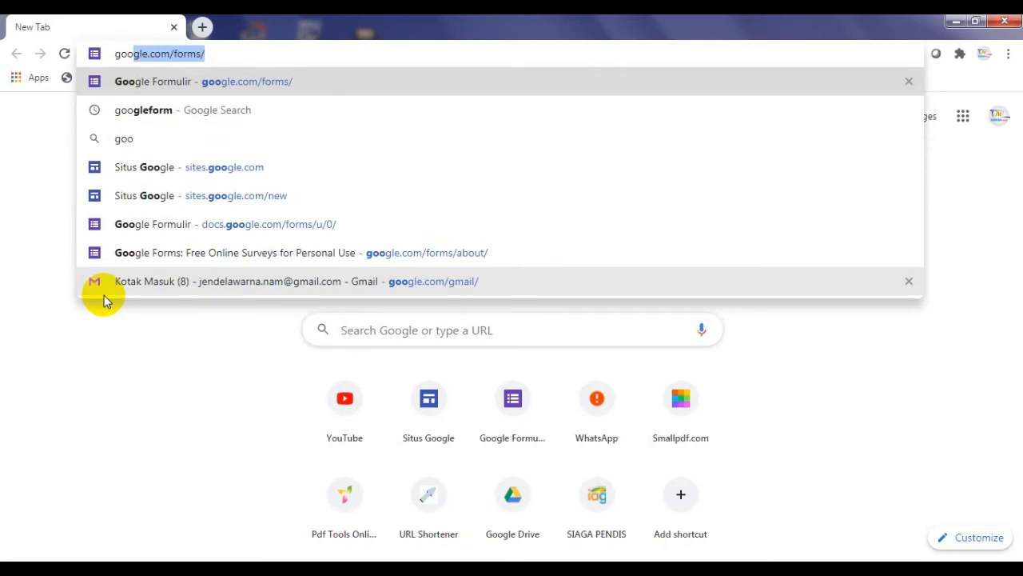
pyautogui.press('Return')
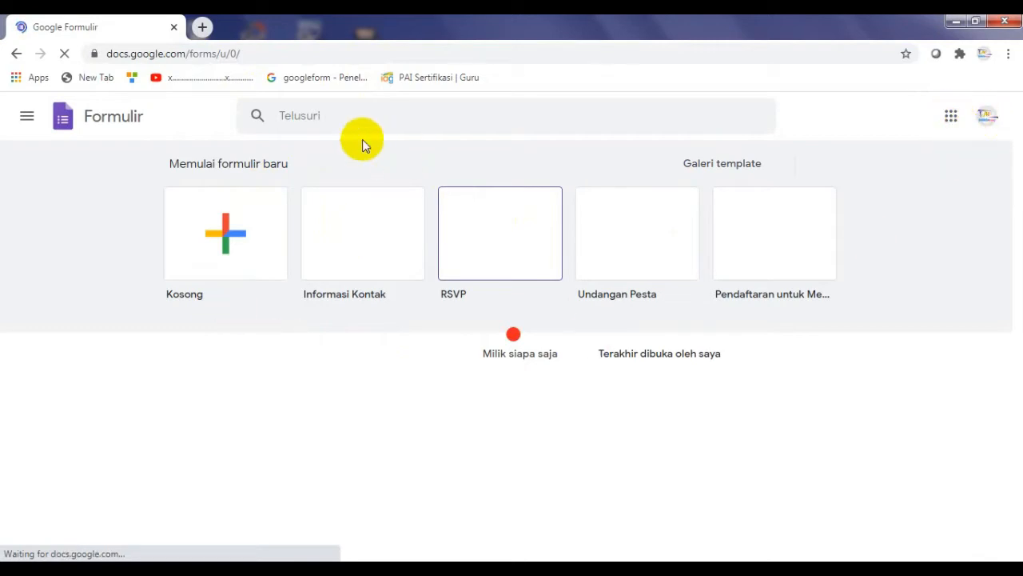
pyautogui.click(230, 237)
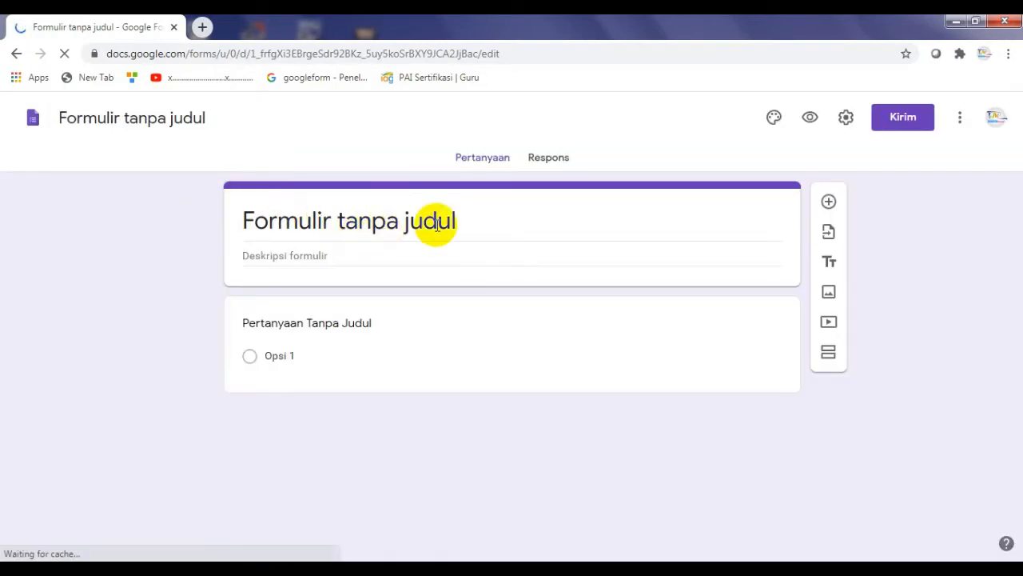
pyautogui.click(488, 222)
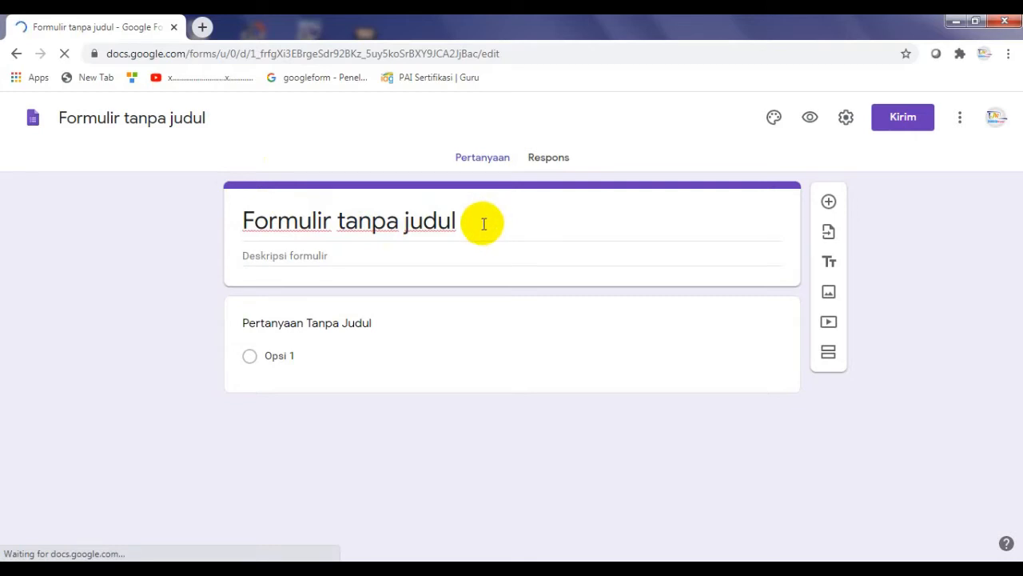
pyautogui.click(324, 222)
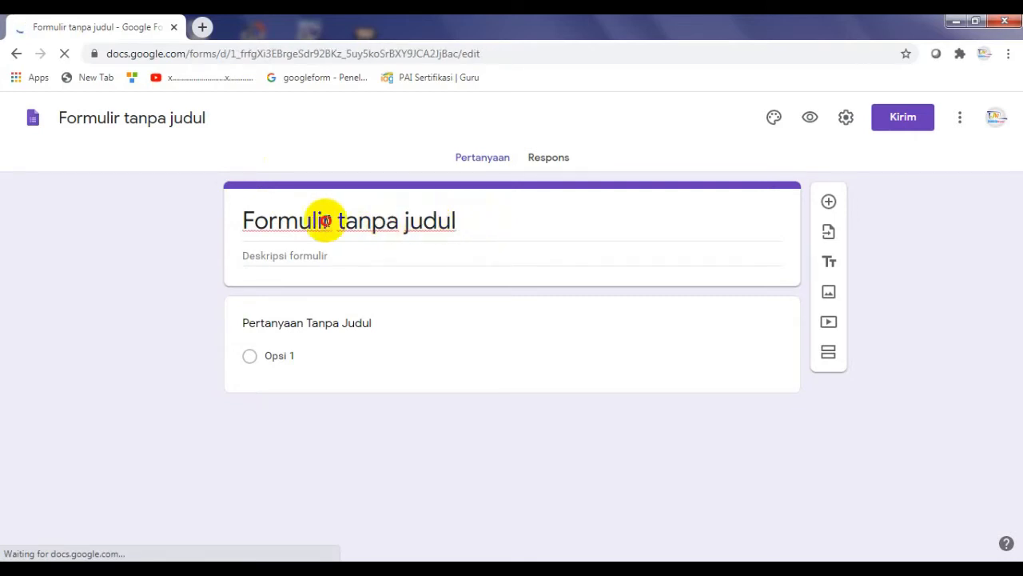
pyautogui.hotkey('ctrl', 'a')
pyautogui.press('BackSpace')
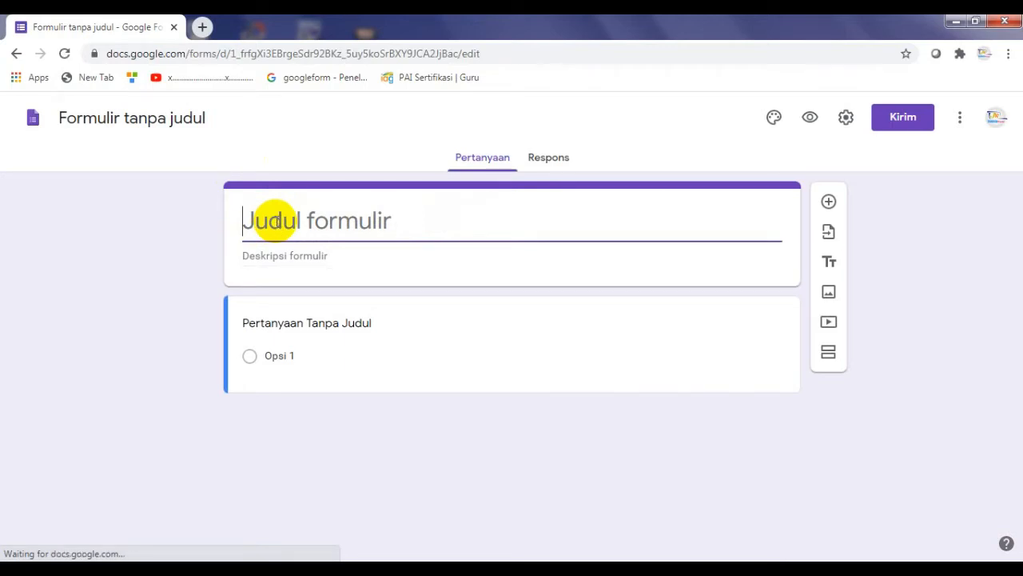
pyautogui.write('K')
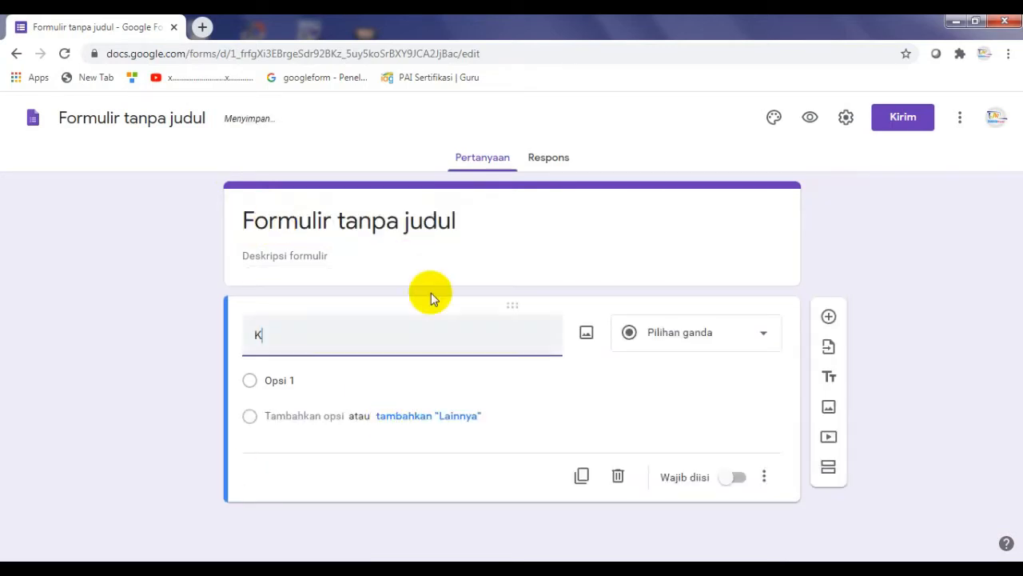
# Title the form "KANTONG TUGAS HAFALAN SURAT AT TIIN"
pyautogui.click(468, 222)
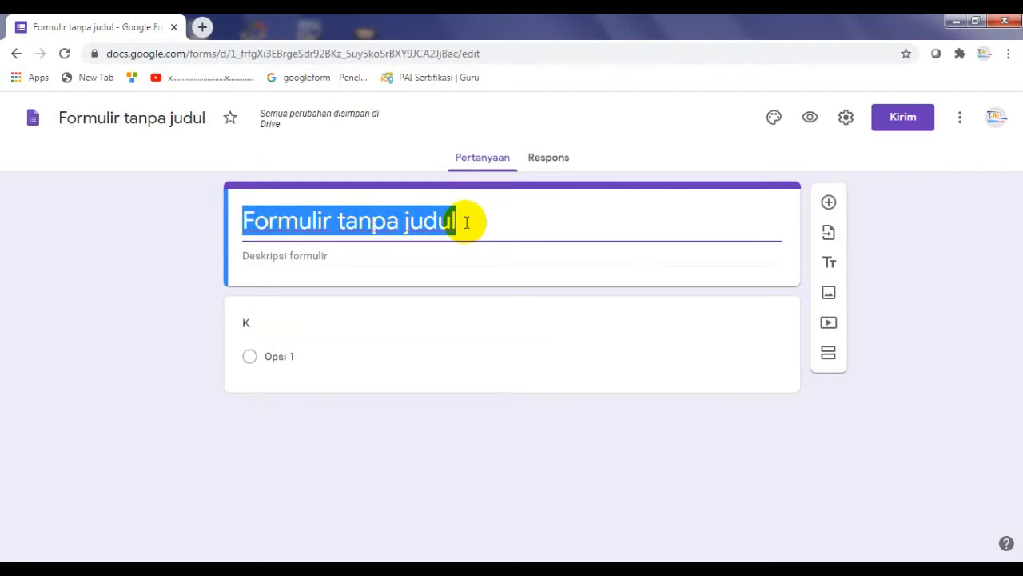
pyautogui.write('KAN')
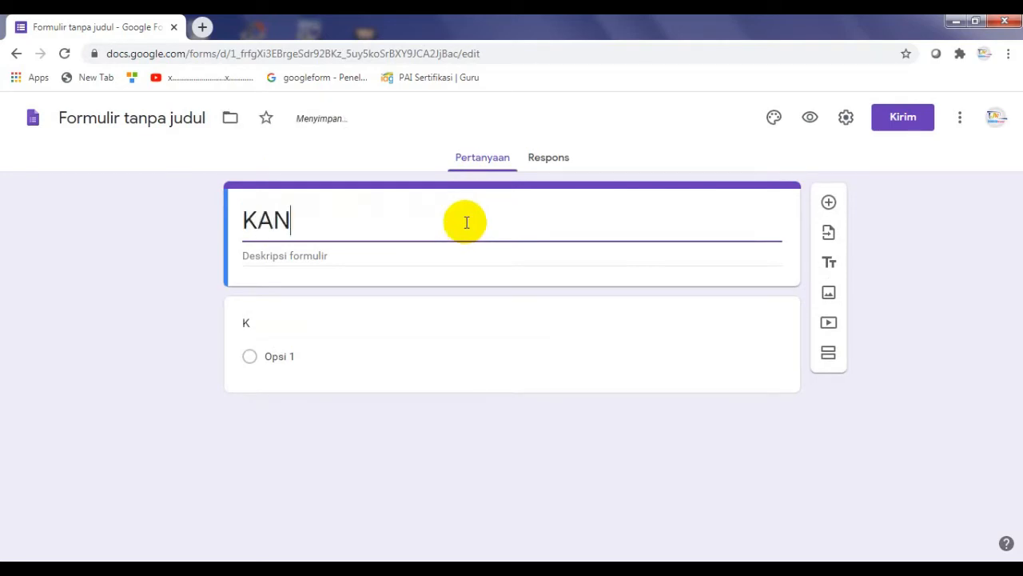
pyautogui.write('TONG TUG')
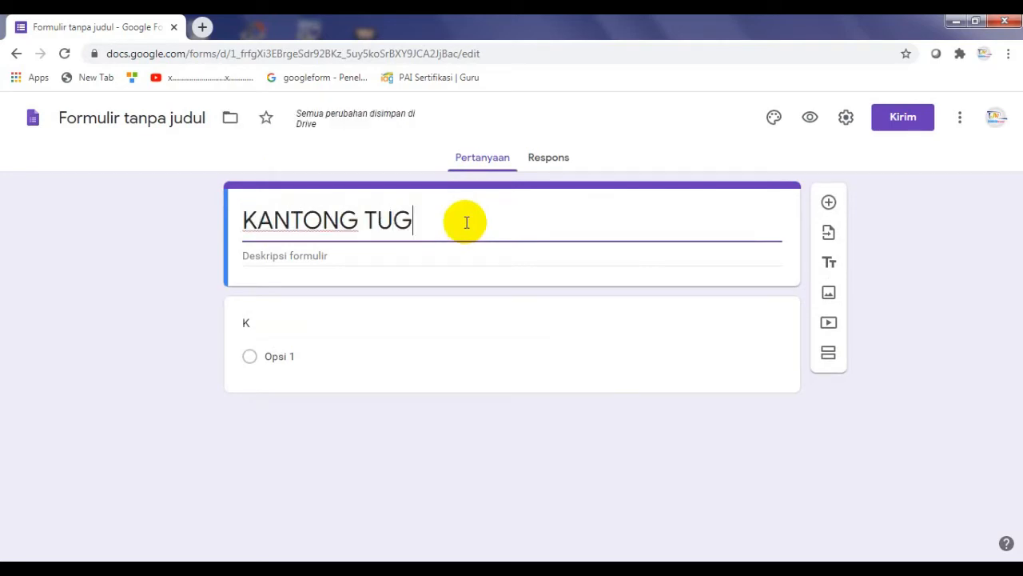
pyautogui.write('AS ')
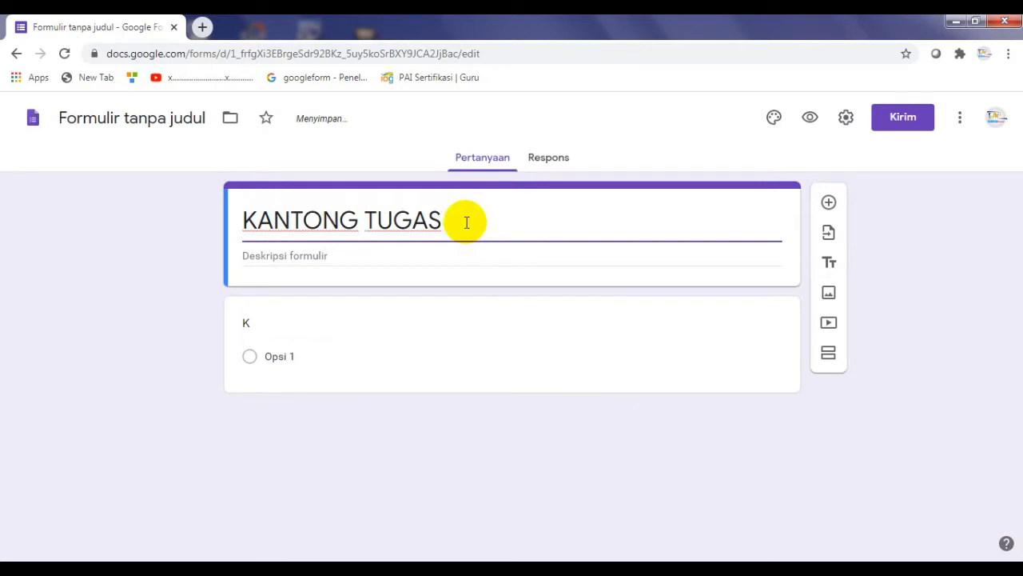
pyautogui.write('HAFALAN ')
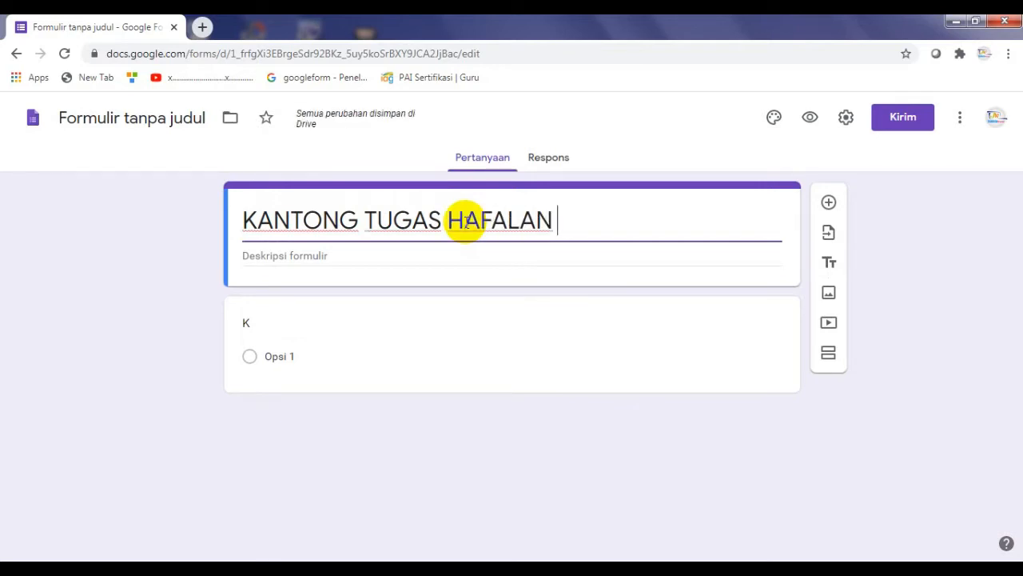
pyautogui.write('SURA')
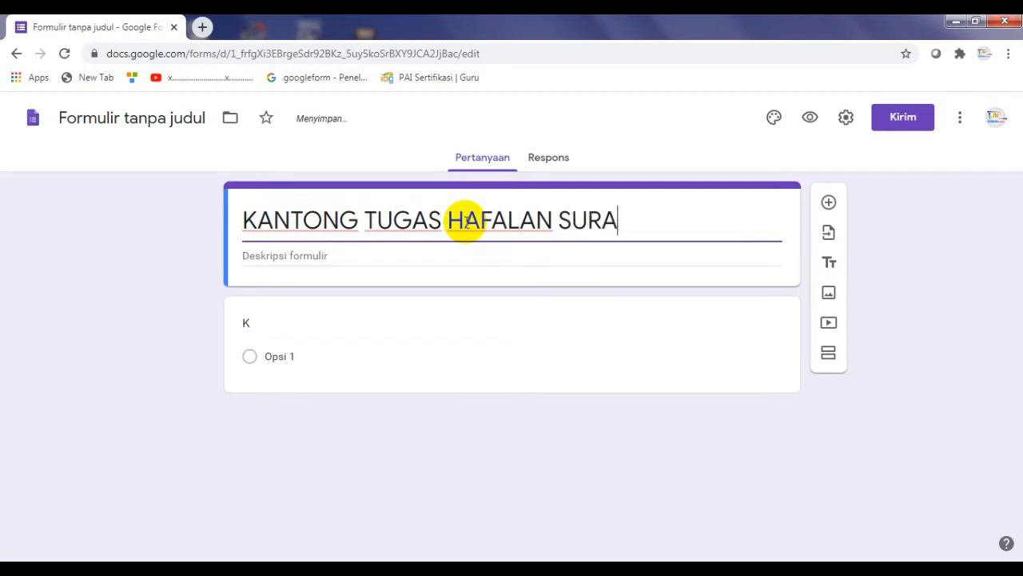
pyautogui.write('T AT TIIN')
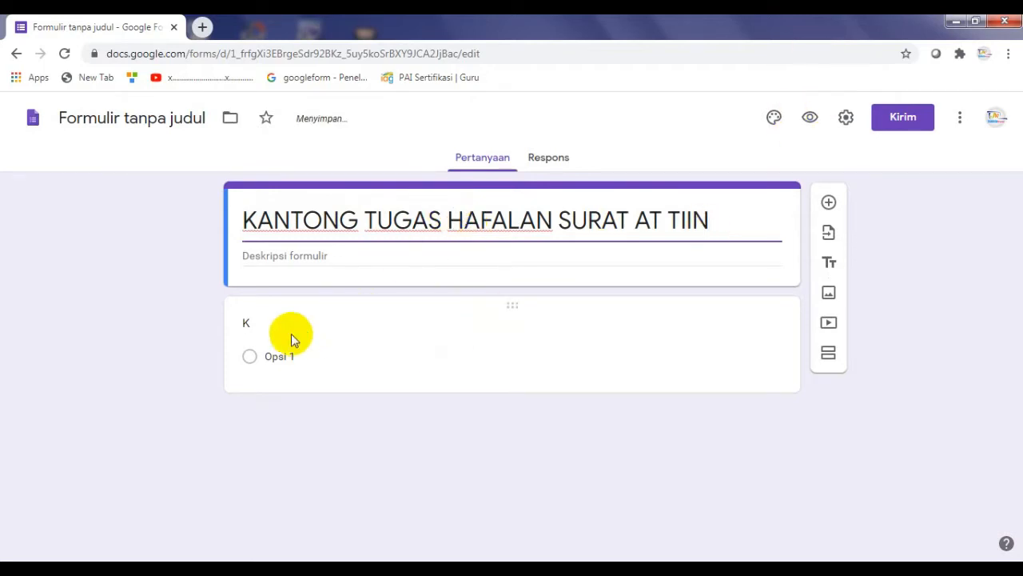
# Turn the first question into a short-answer (Jawaban singkat) question titled "NAMA SISWA"
pyautogui.click(266, 333)
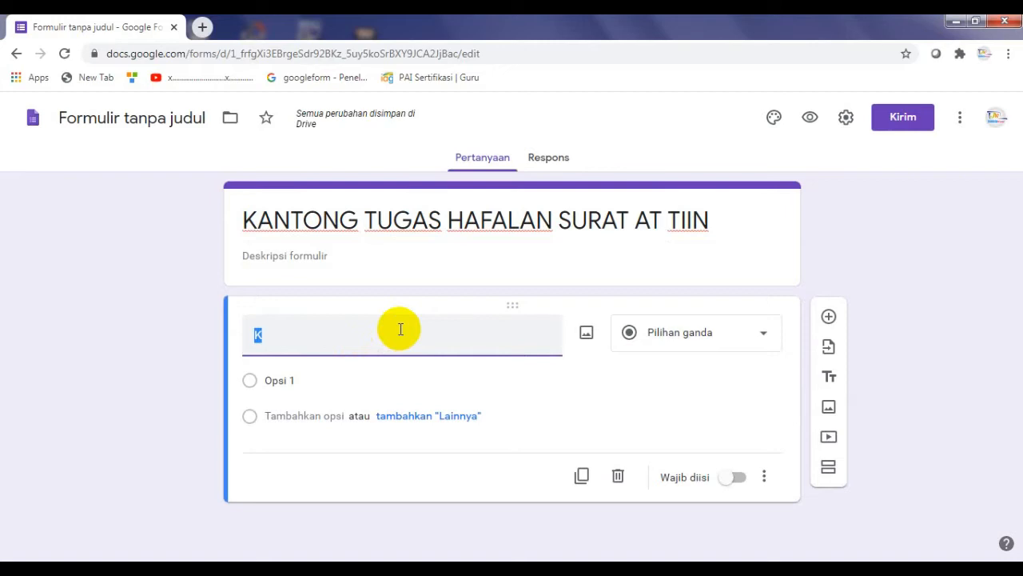
pyautogui.write('NAMA')
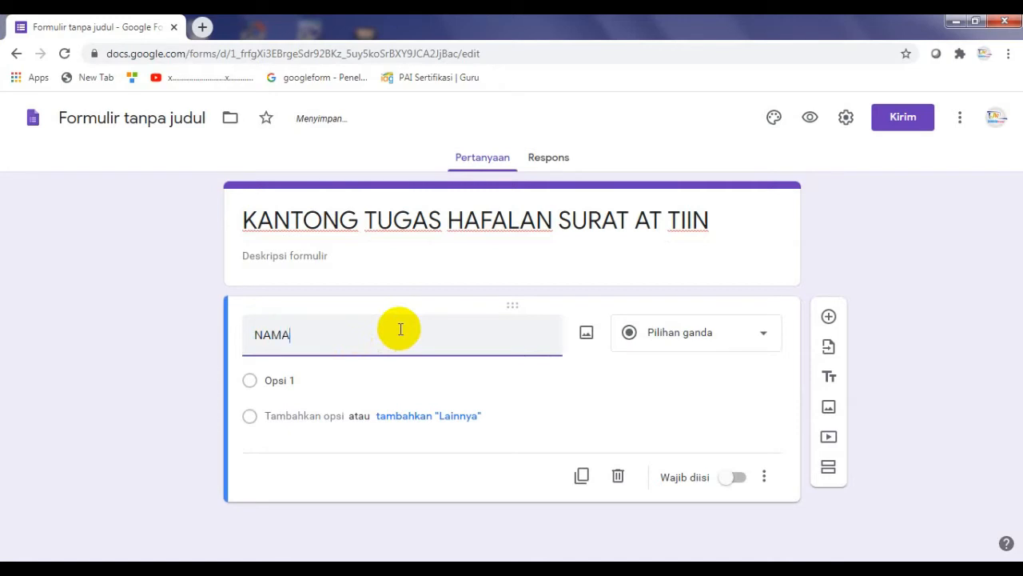
pyautogui.write(' SISWA')
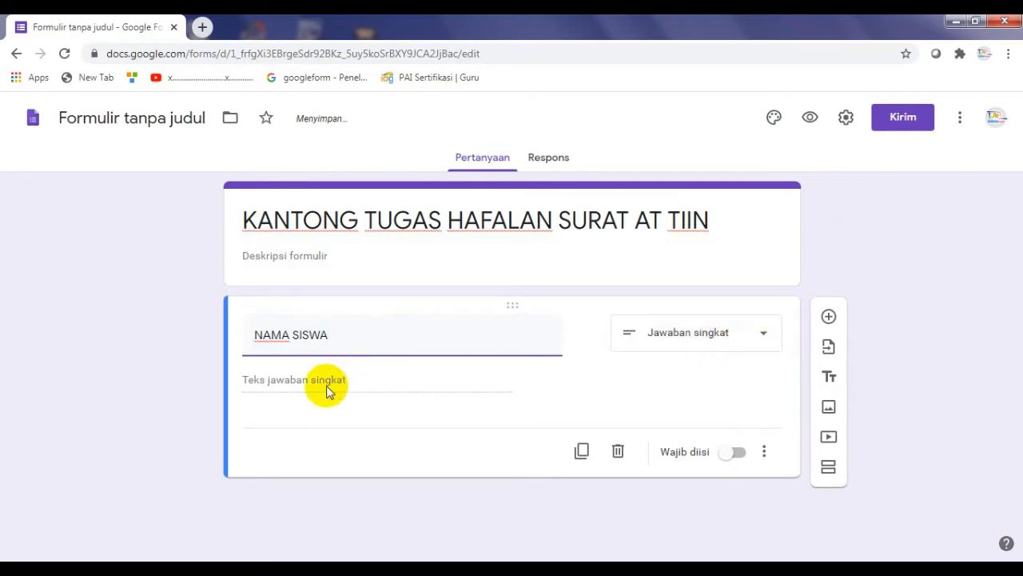
# Add a second question titled "KELAS" with the short-answer type (Jawaban singkat)
pyautogui.click(829, 317)
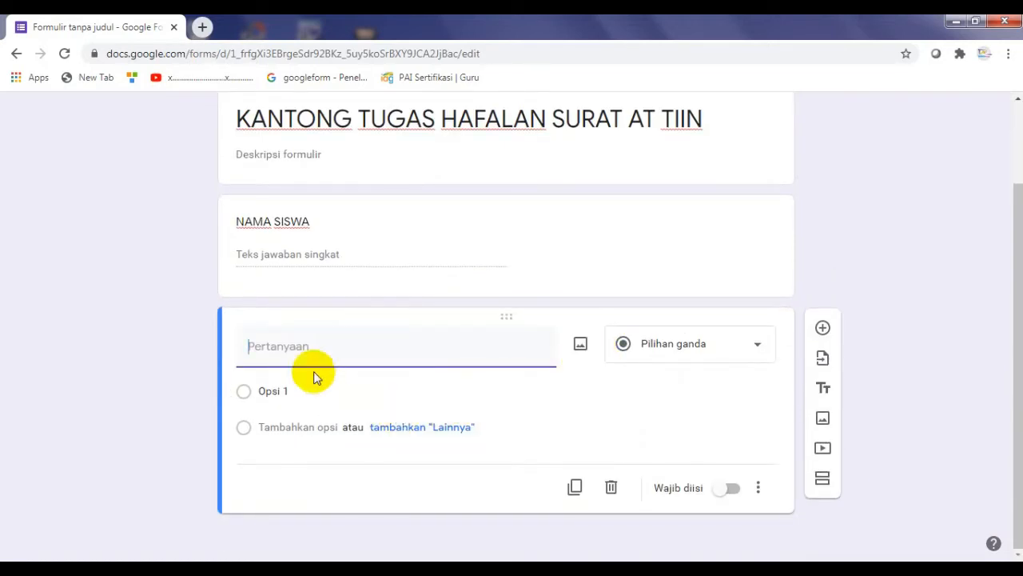
pyautogui.write('K')
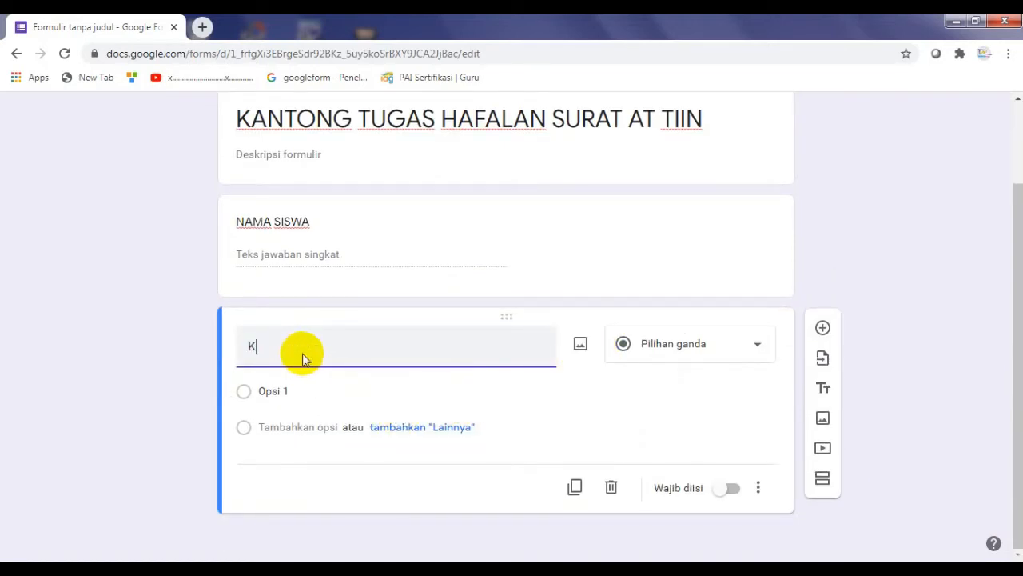
pyautogui.write('ELAS')
pyautogui.click(756, 347)
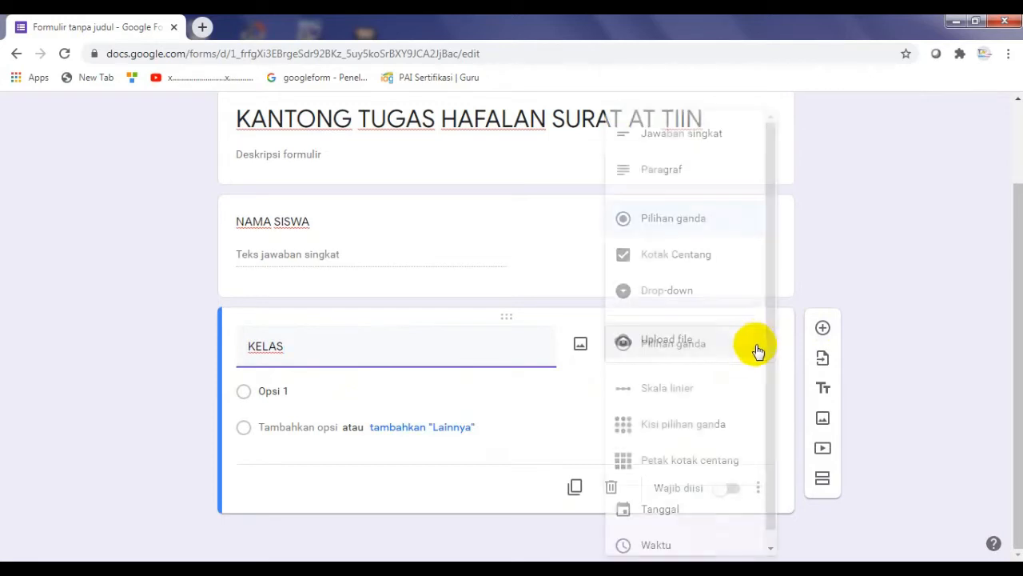
pyautogui.click(683, 138)
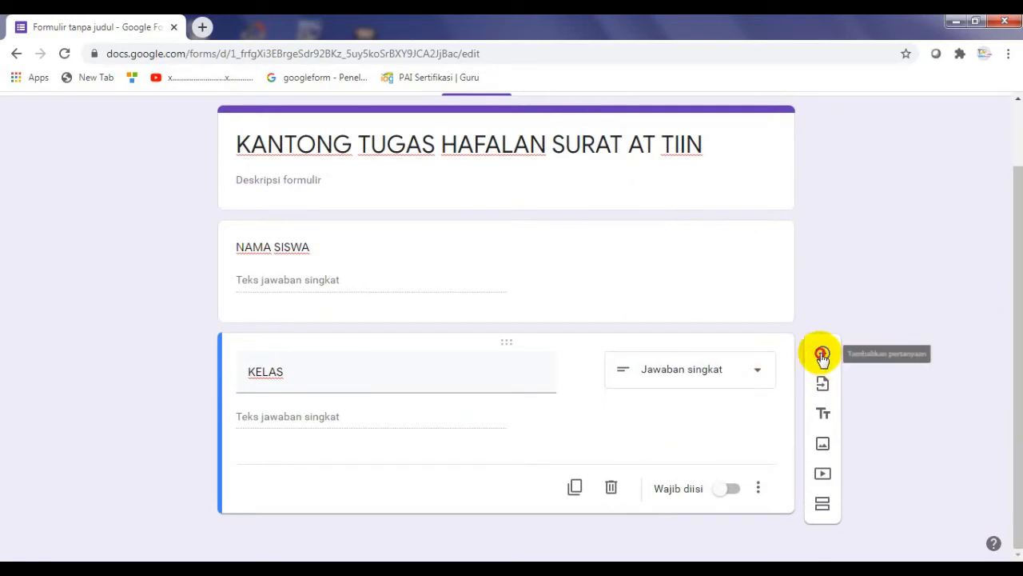
# Add a third question titled "ASAL SEKOLAH" with the short-answer type (Jawaban singkat)
pyautogui.click(822, 354)
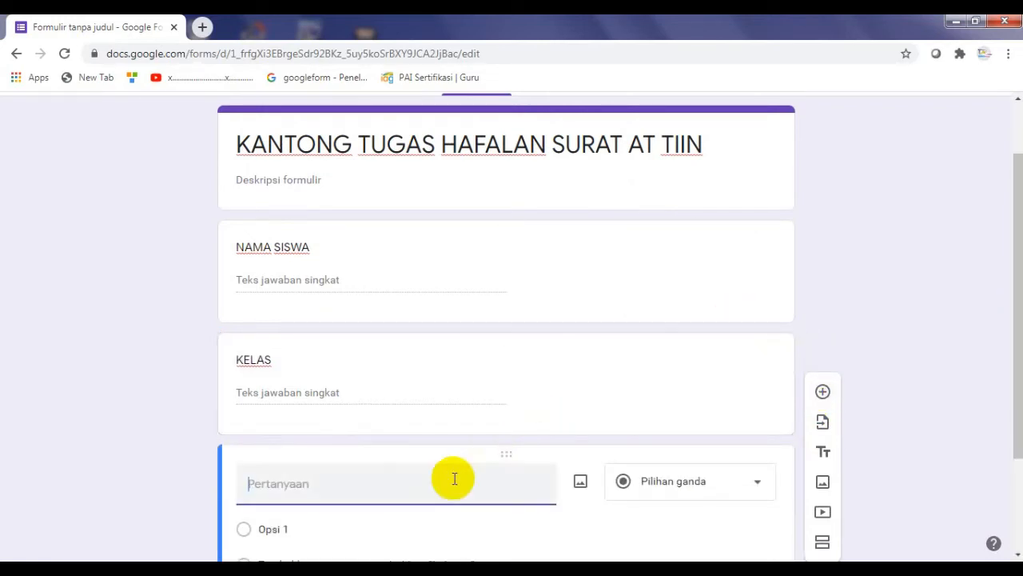
pyautogui.write('A')
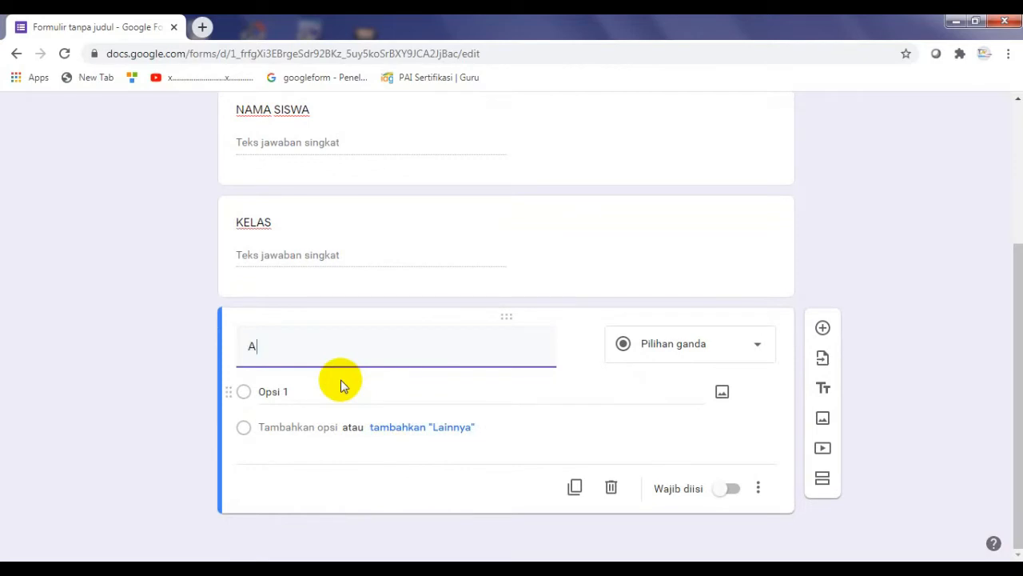
pyautogui.write('SAL SEKOLAH')
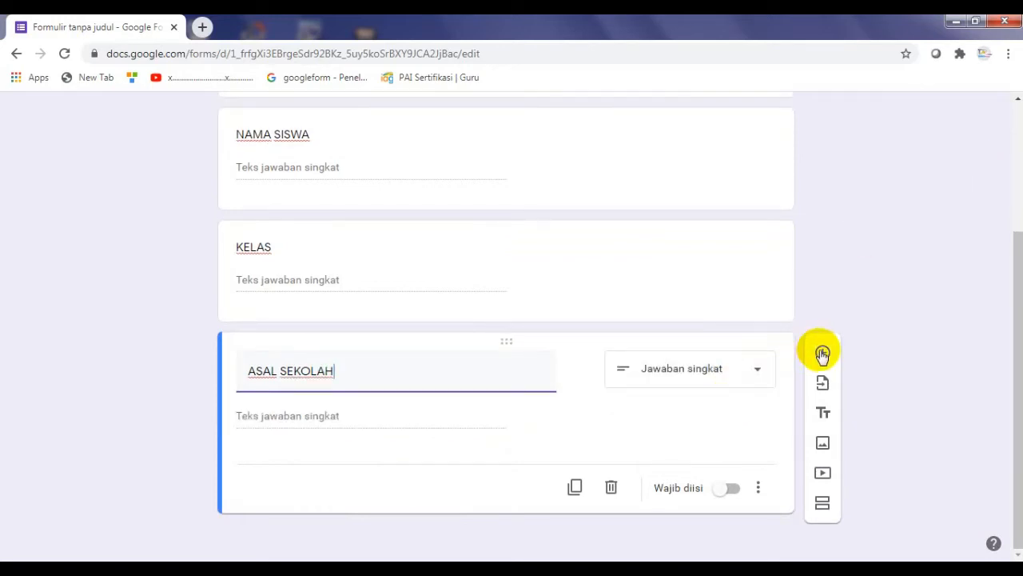
# Add a fourth question titled "UPLOAD TUGAS" with the Upload file type, allowing respondents to upload files to Drive
pyautogui.click(822, 352)
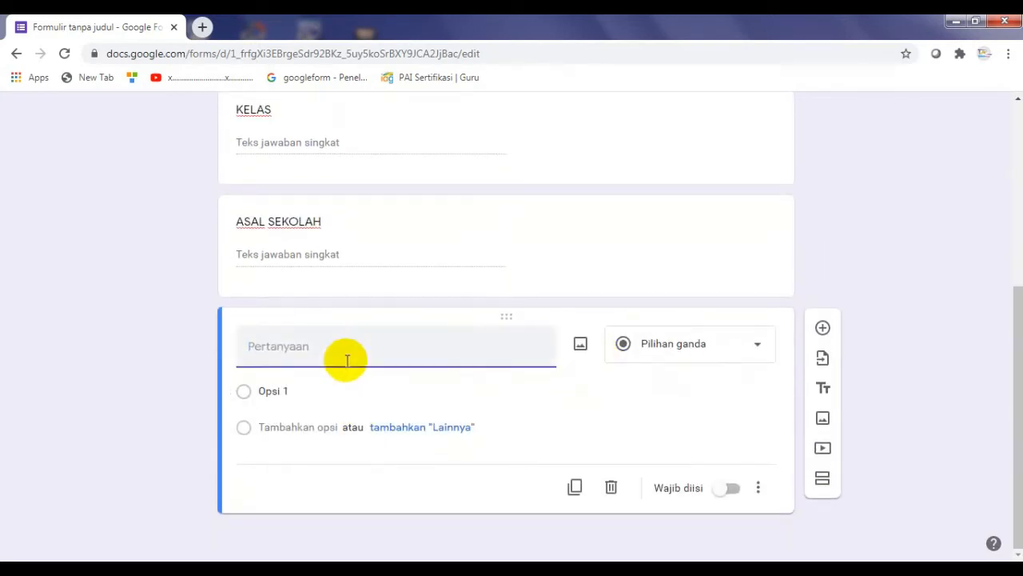
pyautogui.write('UPLOAD TUGAS')
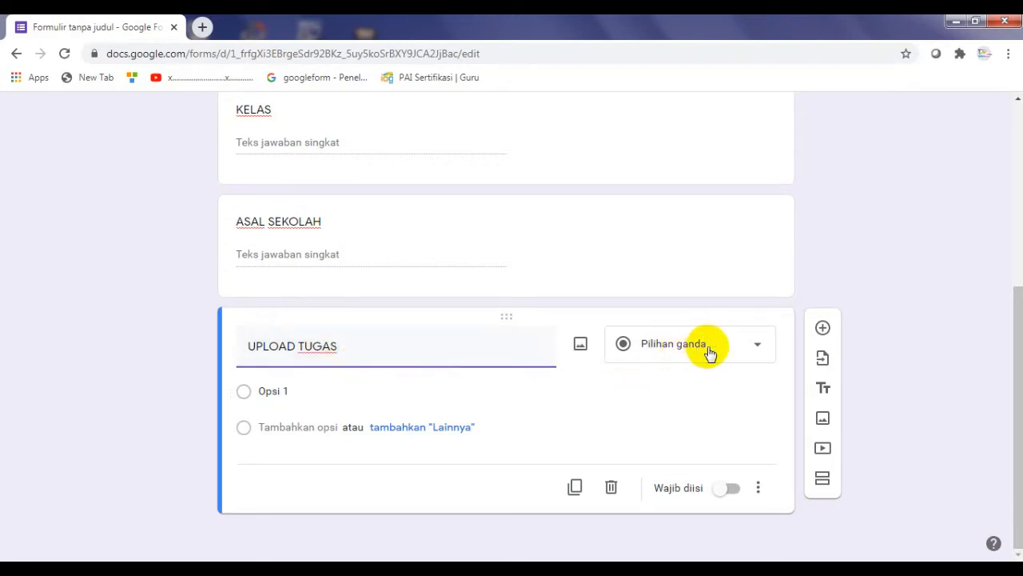
pyautogui.click(757, 350)
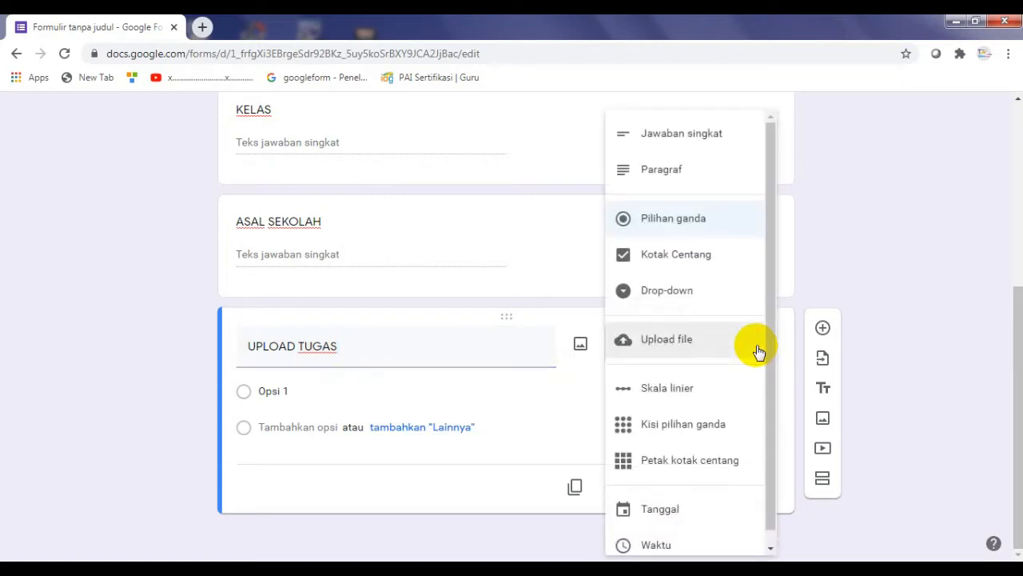
pyautogui.click(663, 340)
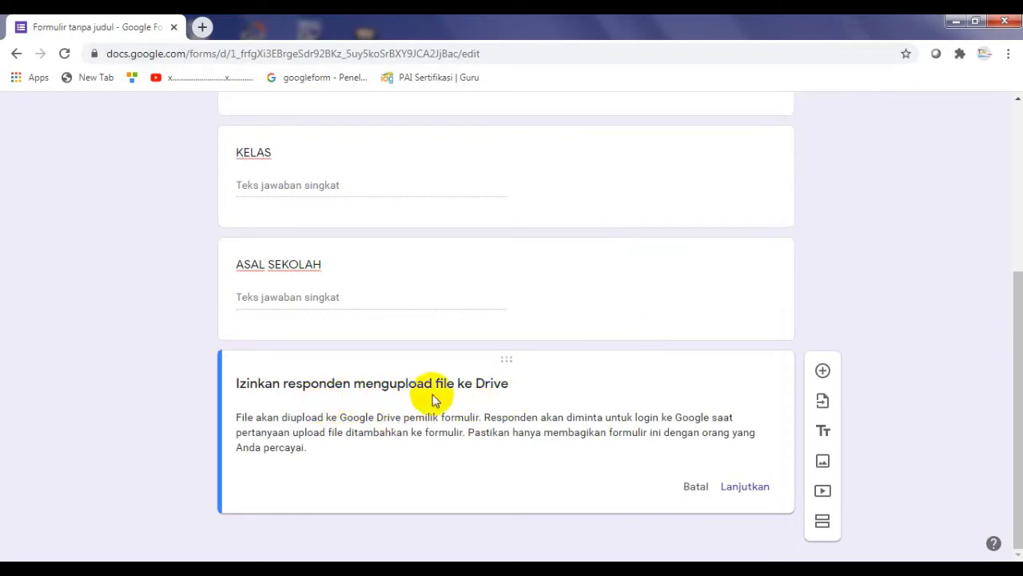
pyautogui.click(736, 487)
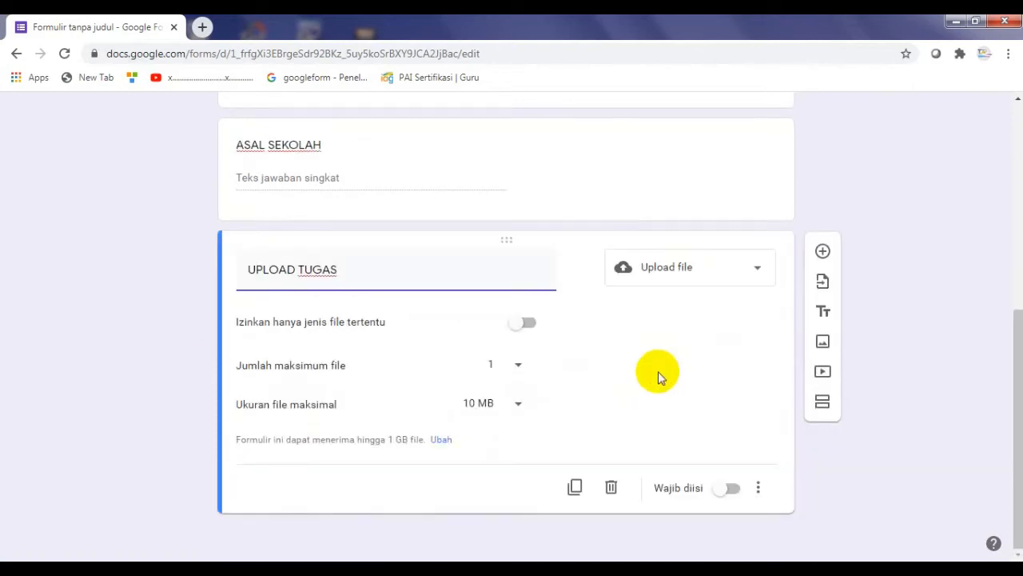
# Restrict the UPLOAD TUGAS question to specific file types, allowing Dokumen, Spreadsheet, PDF, Video, Presentasi, both Gambar options and Audio
pyautogui.click(528, 325)
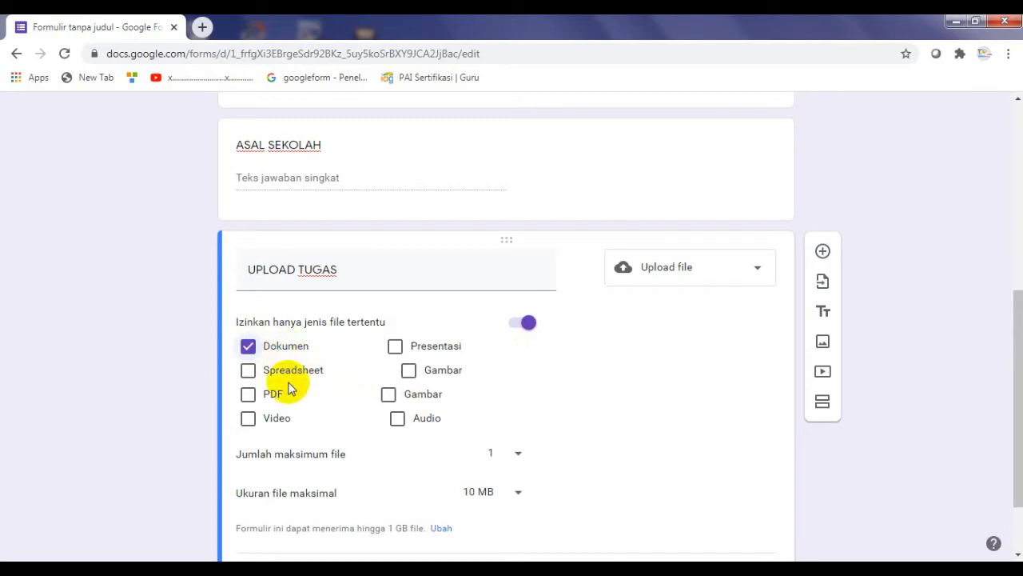
pyautogui.click(248, 393)
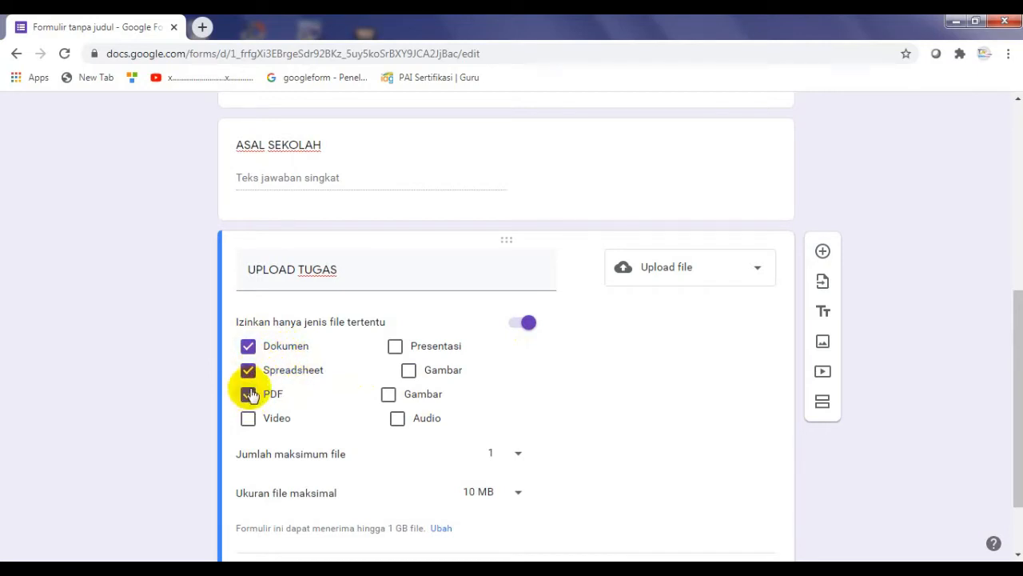
pyautogui.click(249, 426)
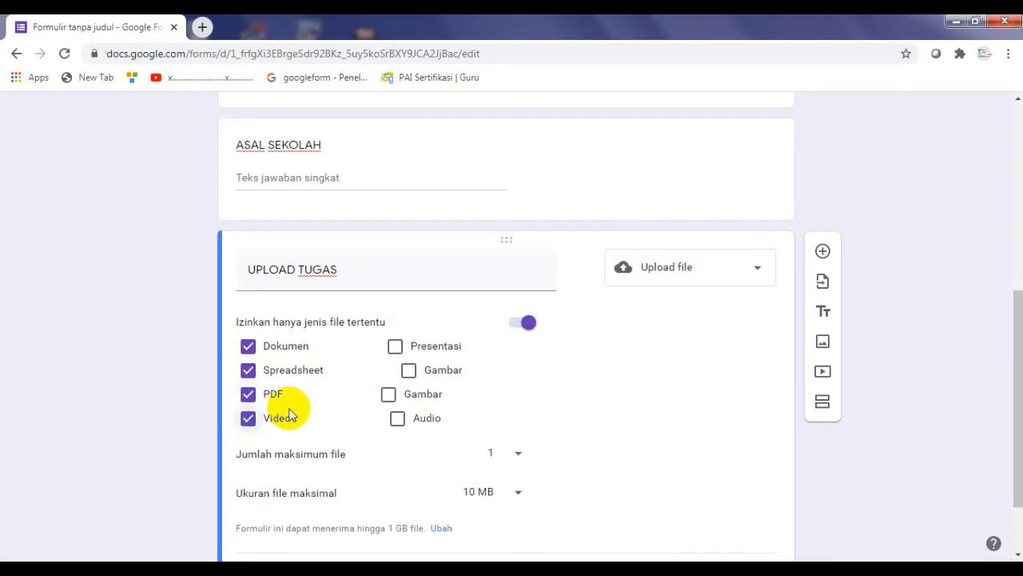
pyautogui.click(395, 346)
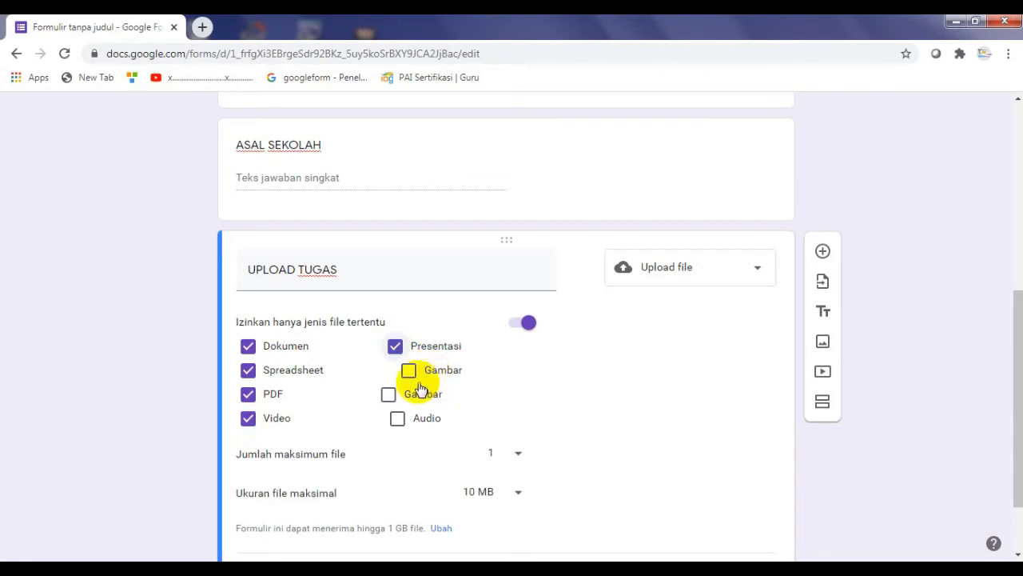
pyautogui.click(388, 393)
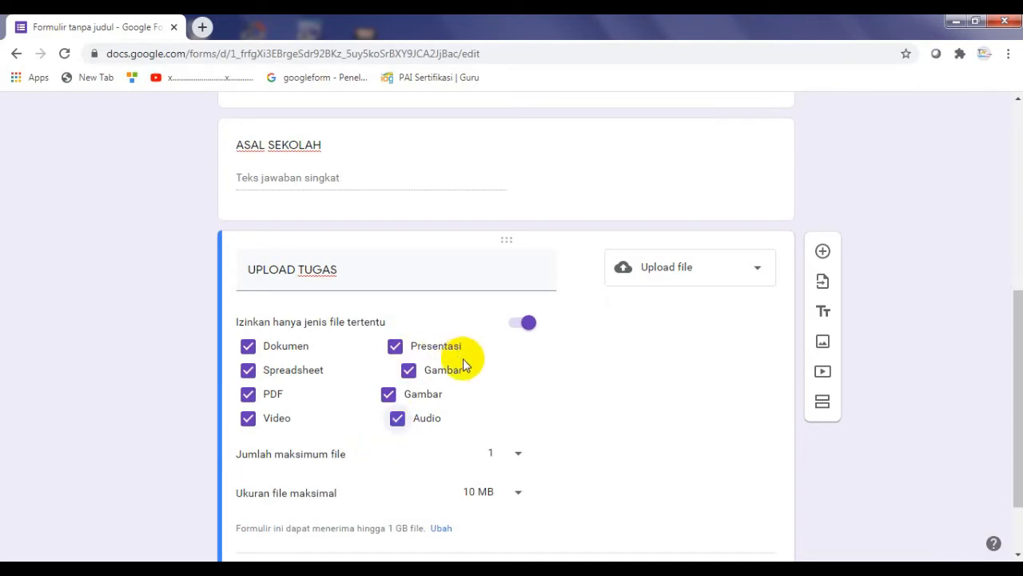
# Set the maximum number of files (Jumlah maksimum file) for the UPLOAD TUGAS question to 10
pyautogui.scroll(-1, 458, 352)
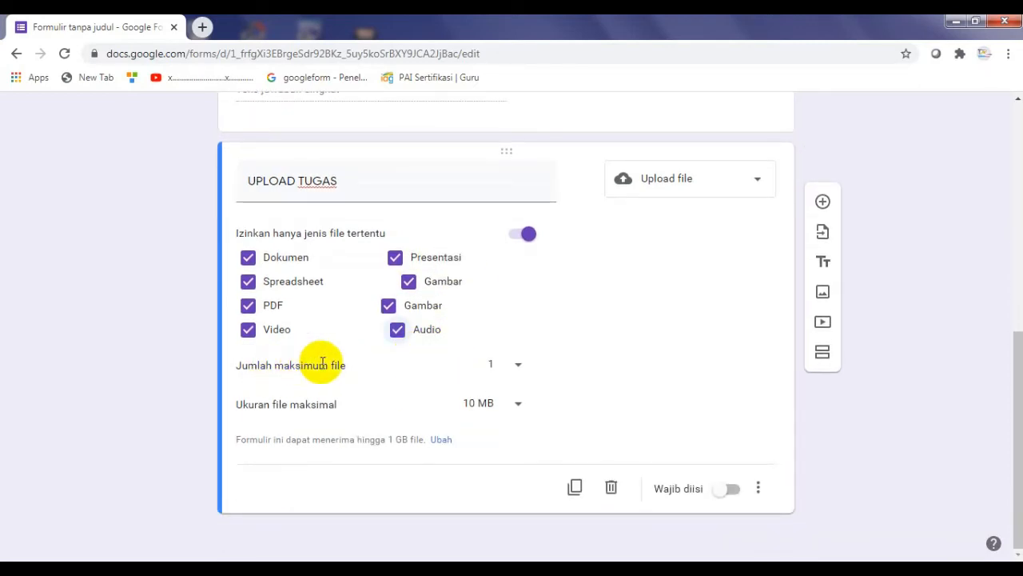
pyautogui.click(518, 365)
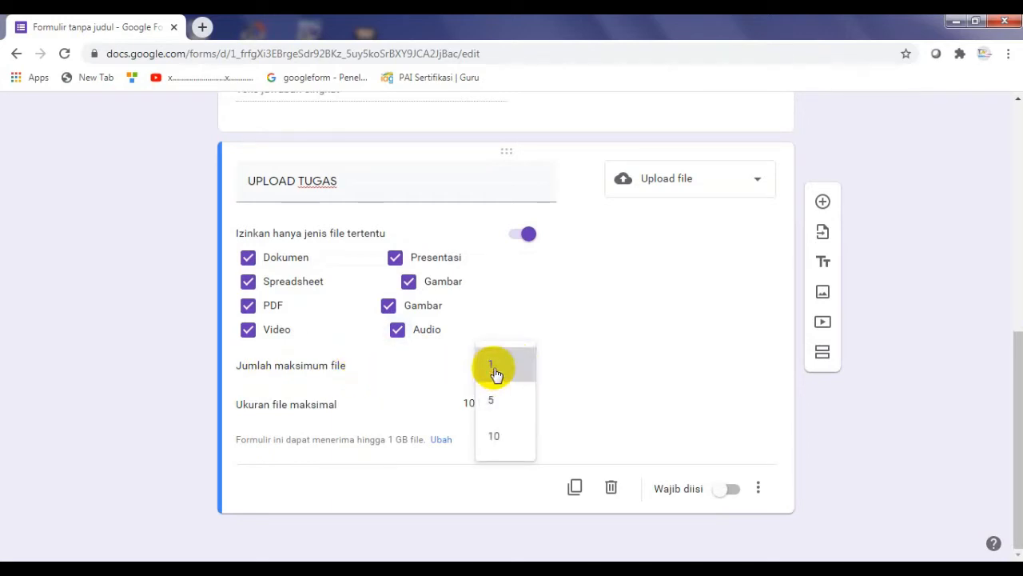
pyautogui.click(496, 373)
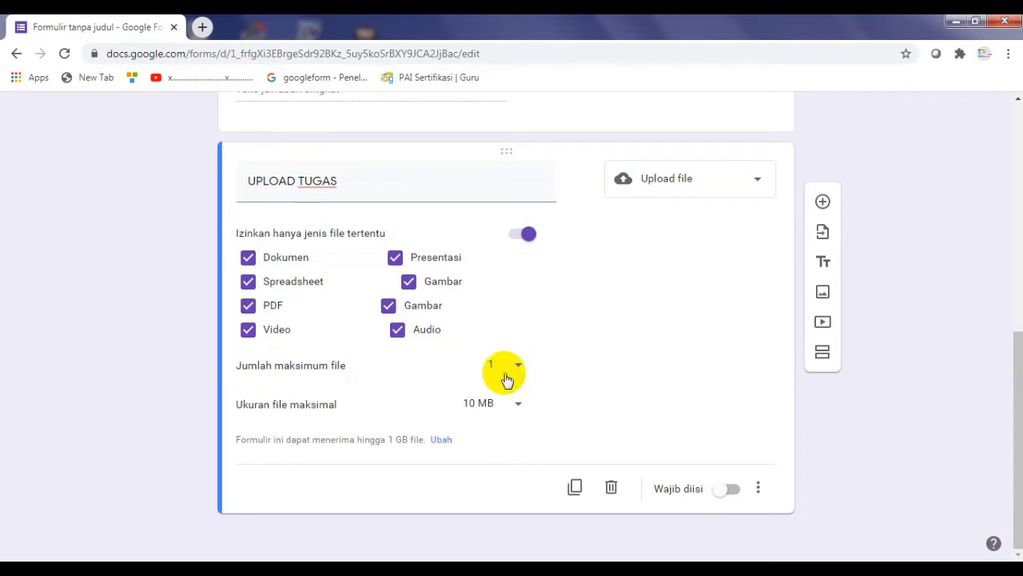
pyautogui.click(500, 374)
pyautogui.click(495, 401)
pyautogui.click(517, 370)
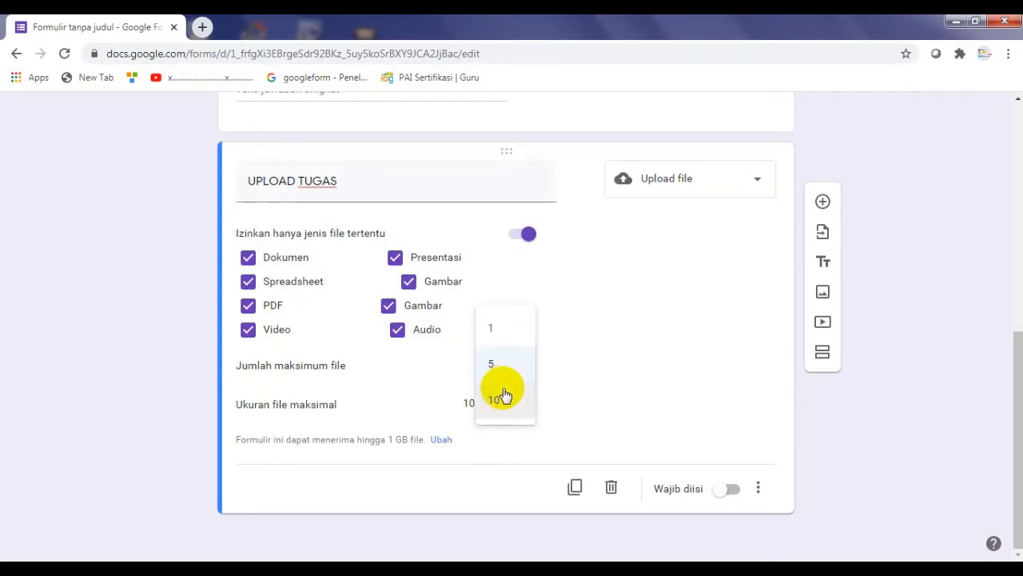
pyautogui.click(494, 400)
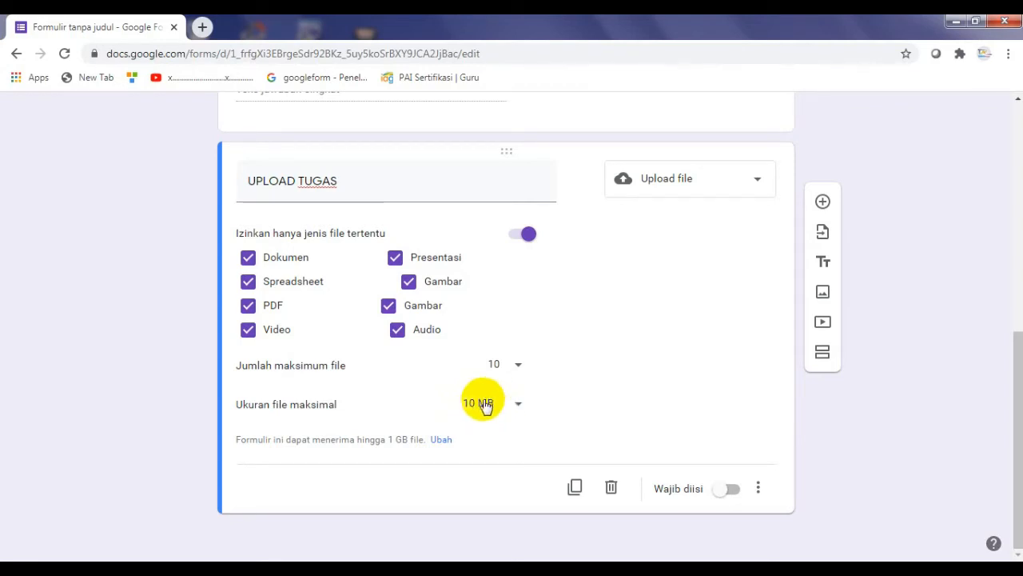
# Try 1 GB as the maximum file size (Ukuran file maksimal) for the upload question, and replace it with 100 MB
pyautogui.click(520, 408)
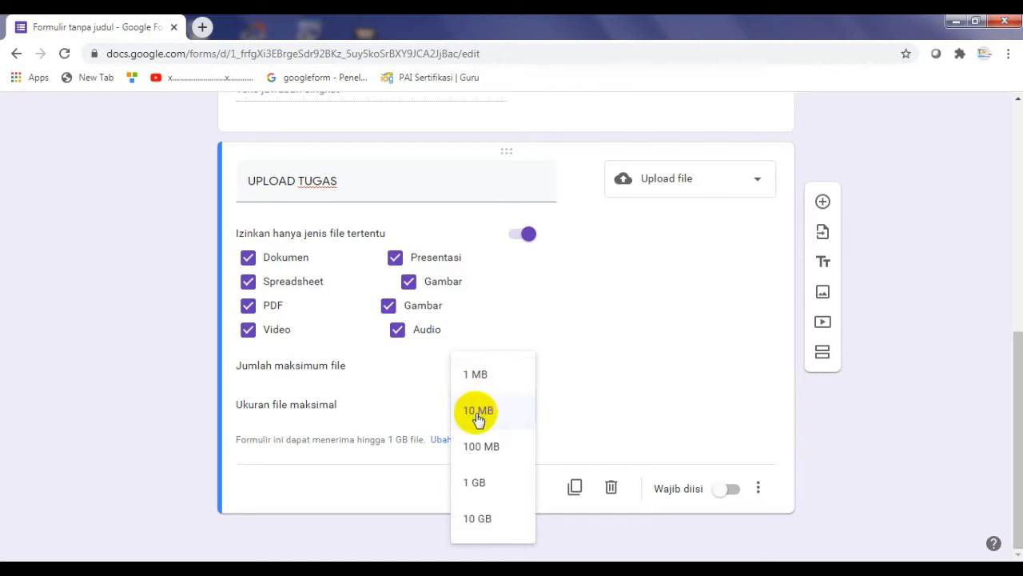
pyautogui.click(486, 487)
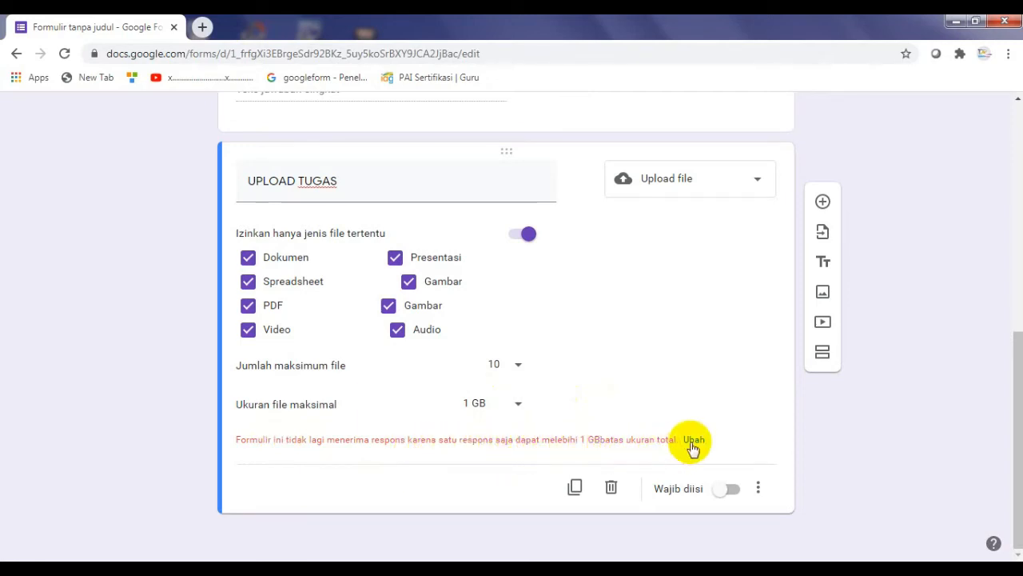
pyautogui.click(518, 406)
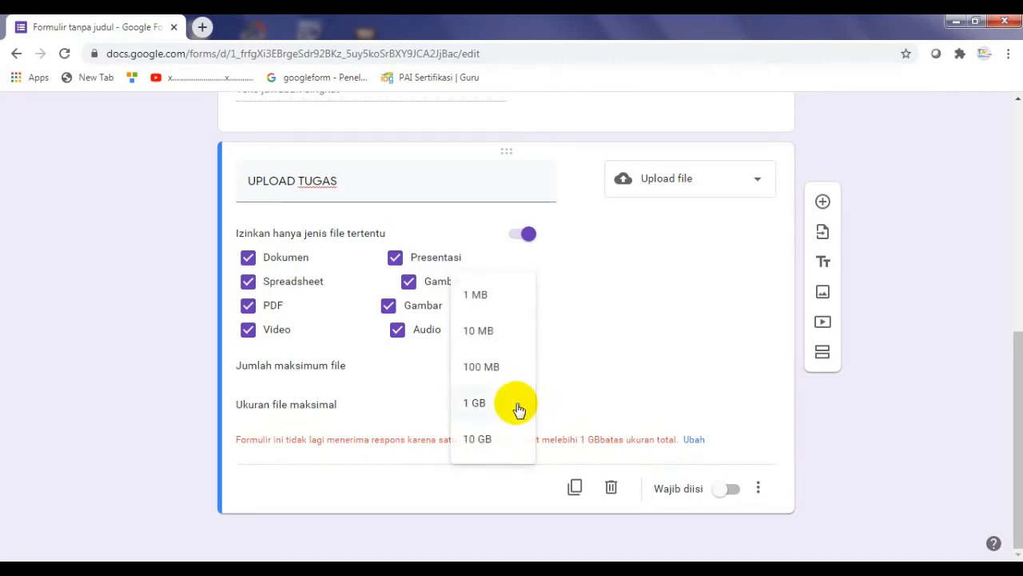
pyautogui.click(480, 368)
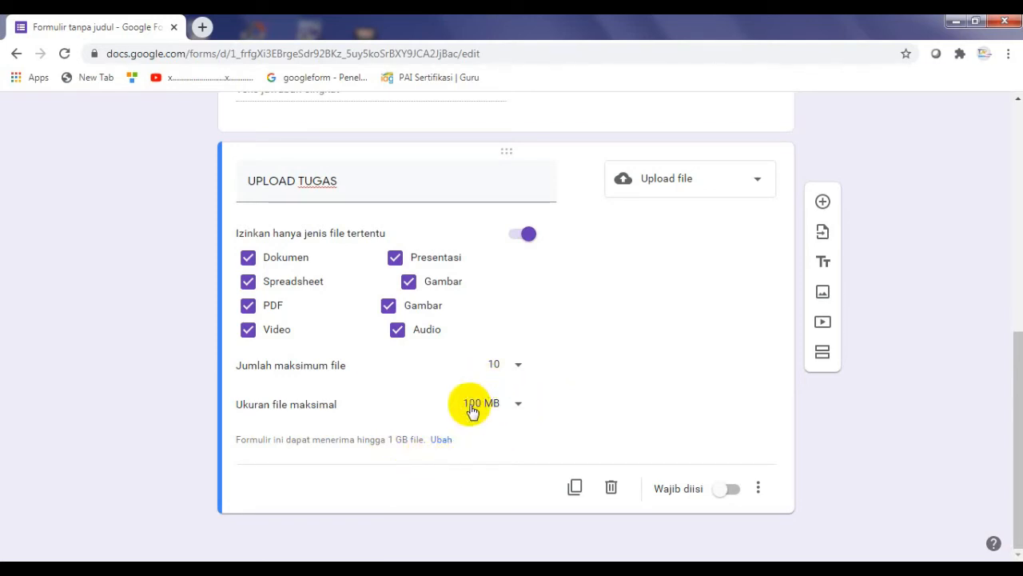
# Set the form's maximum total size of all uploaded files to 1 TB and save the settings
pyautogui.click(440, 440)
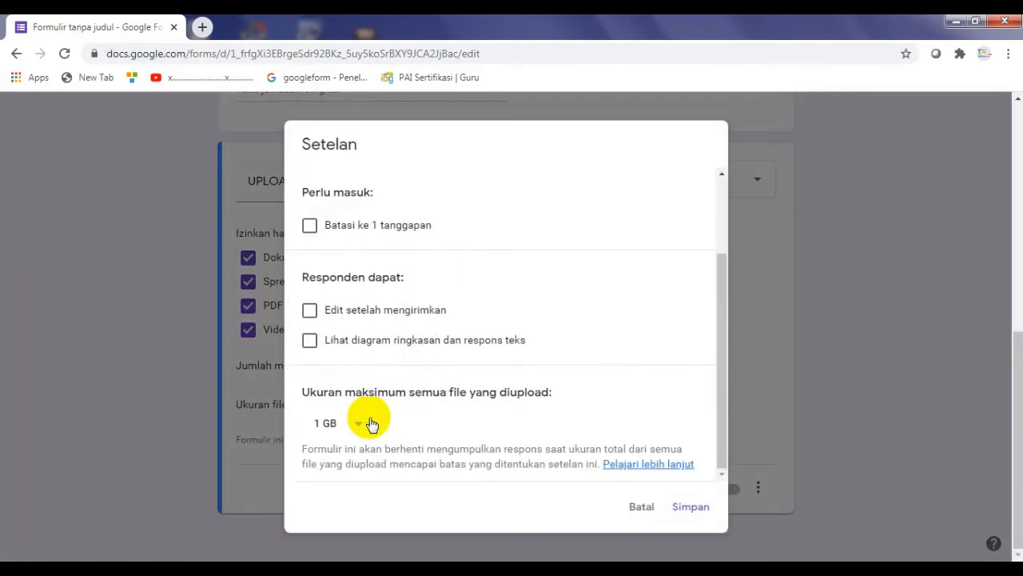
pyautogui.click(362, 427)
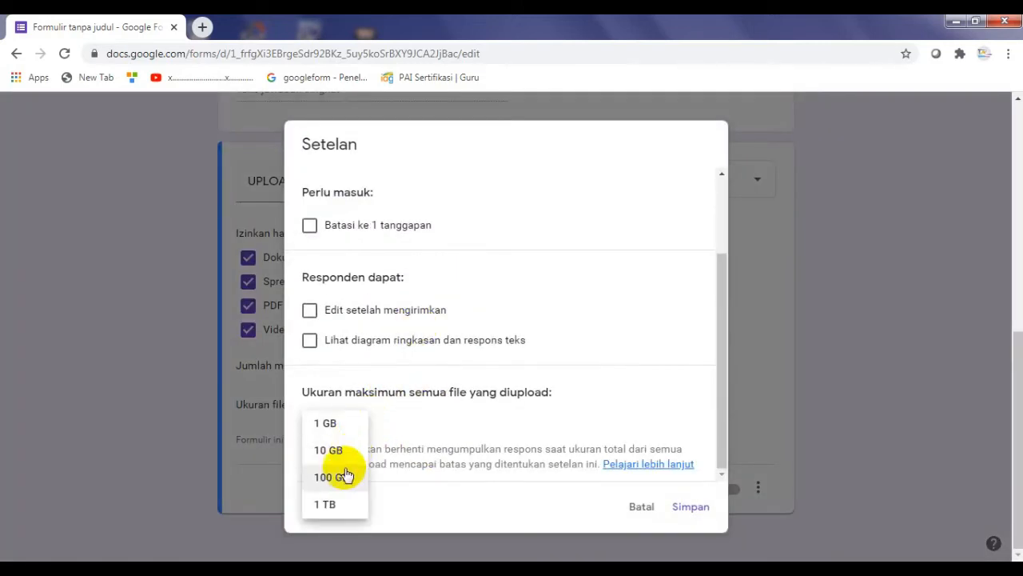
pyautogui.click(329, 504)
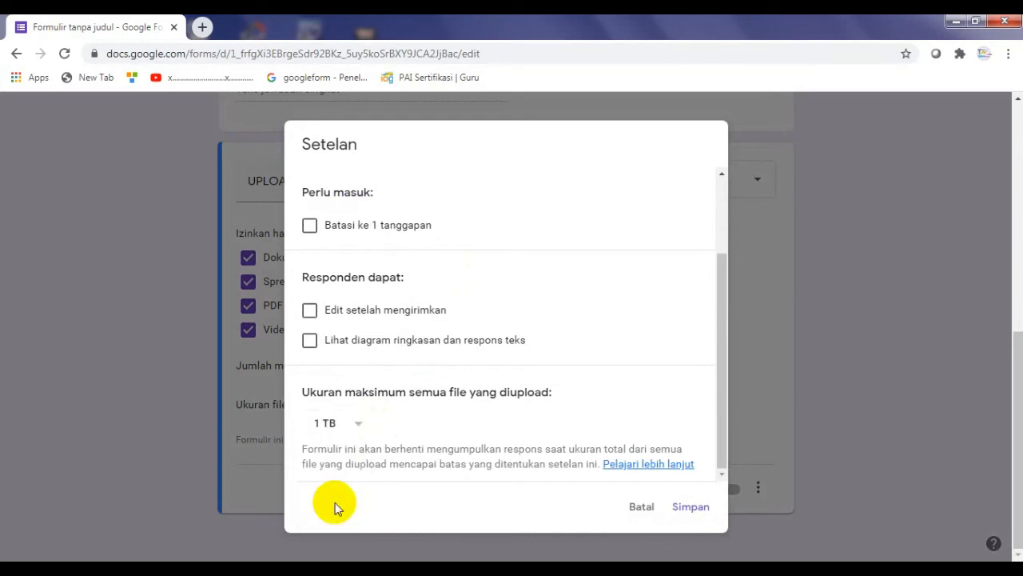
pyautogui.click(685, 512)
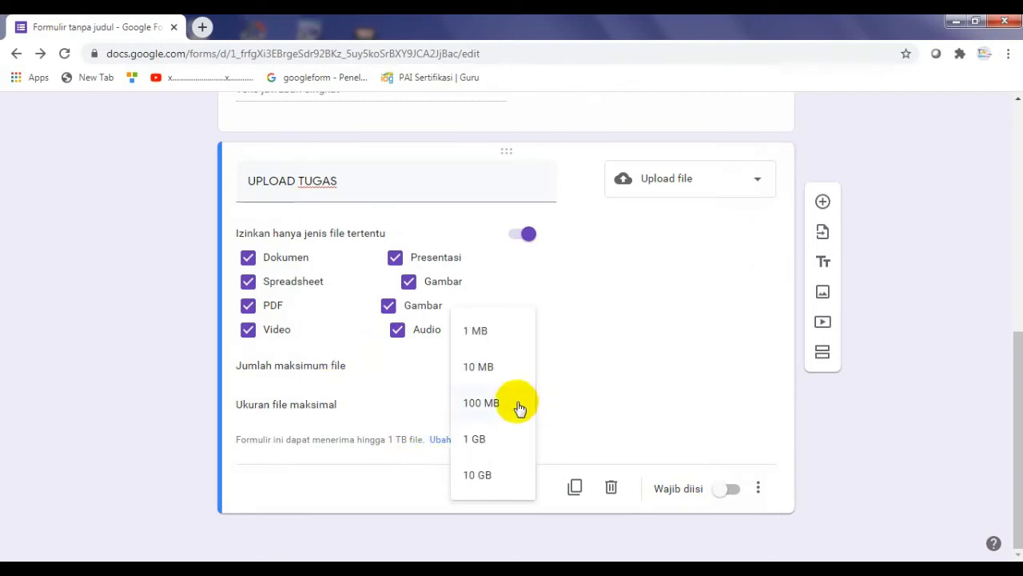
# Set the upload question's maximum file size to 1 GB and make the question required (Wajib diisi)
pyautogui.click(475, 441)
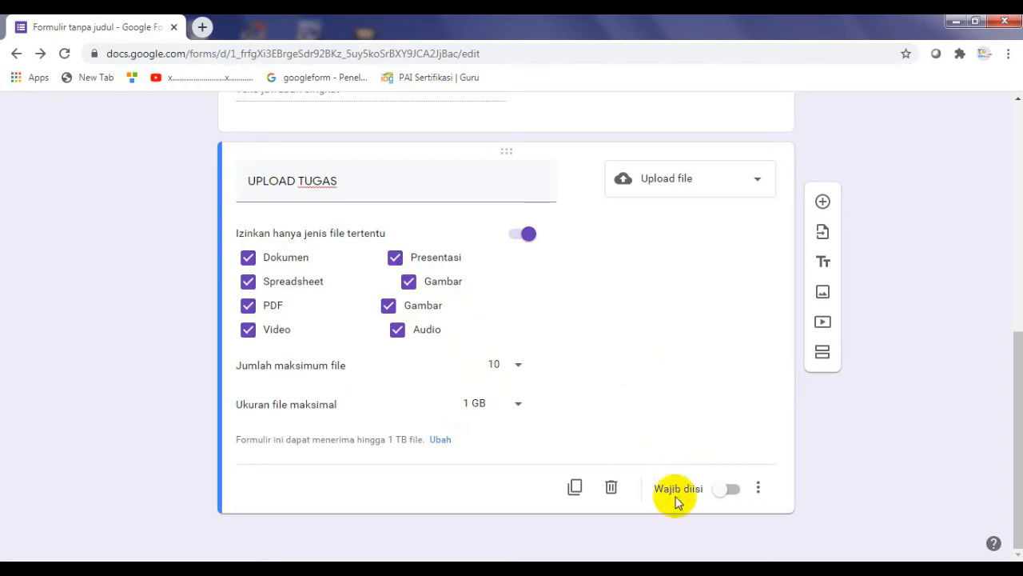
pyautogui.click(731, 489)
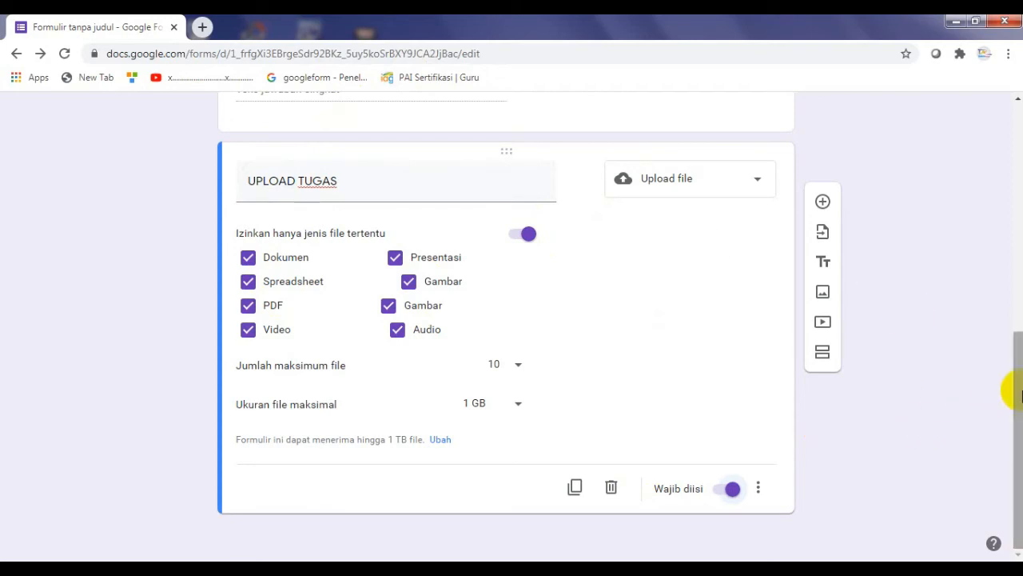
# Open the form's send options, choose sharing by link, and copy the full form link without shortening it
pyautogui.moveTo(1006, 389); pyautogui.dragTo(1017, 140)
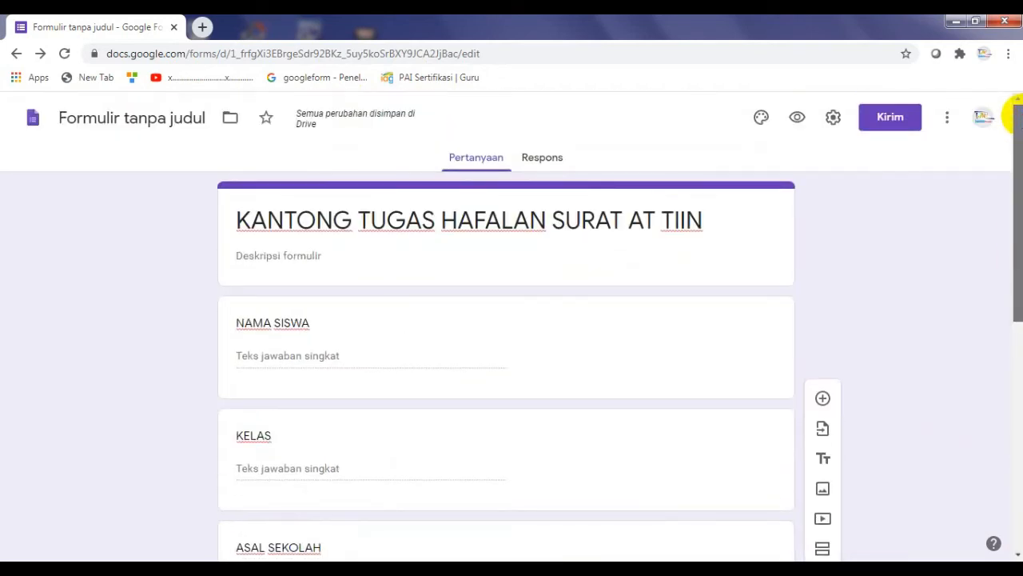
pyautogui.click(888, 127)
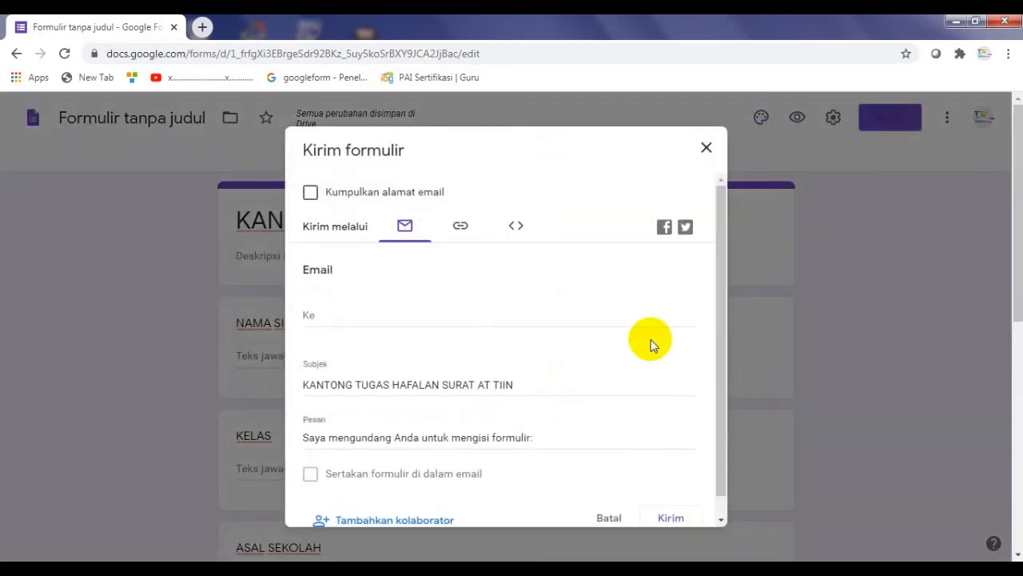
pyautogui.click(463, 226)
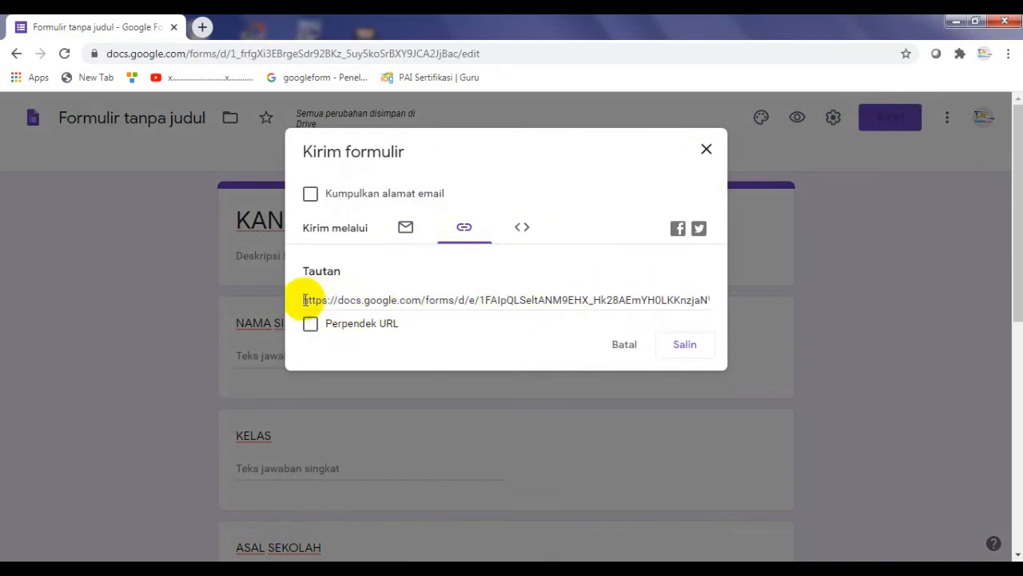
pyautogui.moveTo(304, 299); pyautogui.dragTo(793, 297)
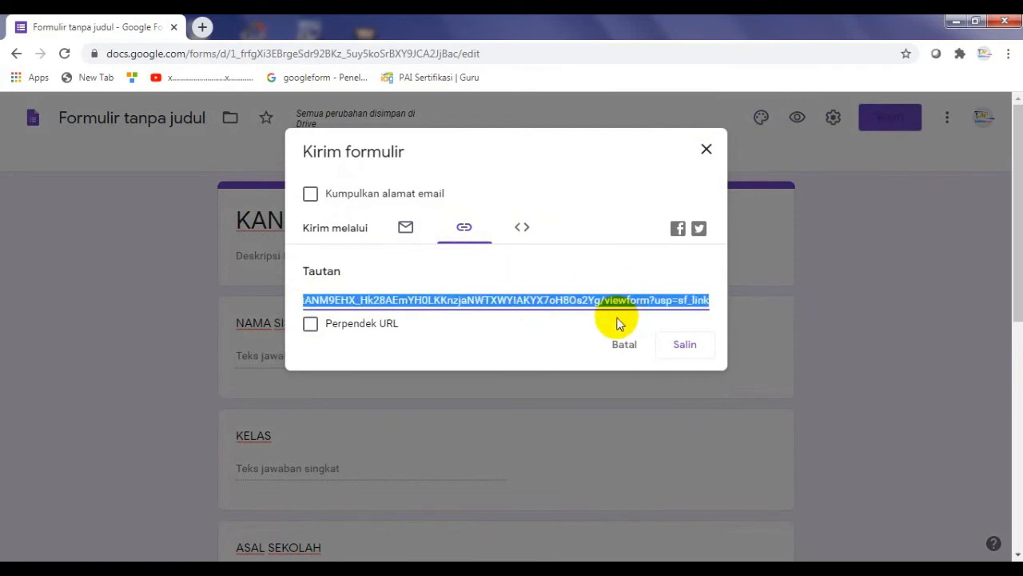
pyautogui.click(685, 347)
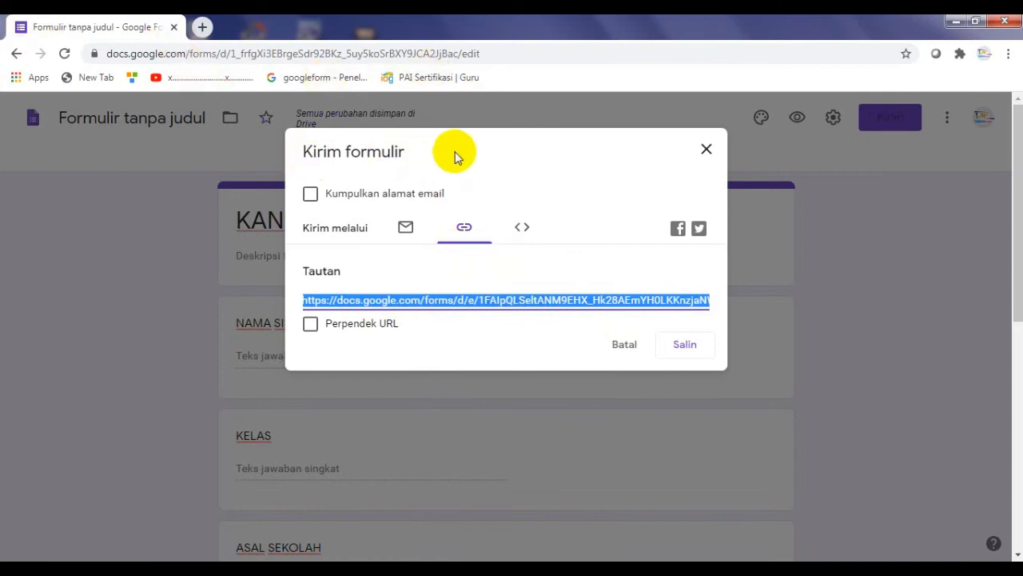
# Open the URL shortener site gg.gg in a new browser tab
pyautogui.click(200, 29)
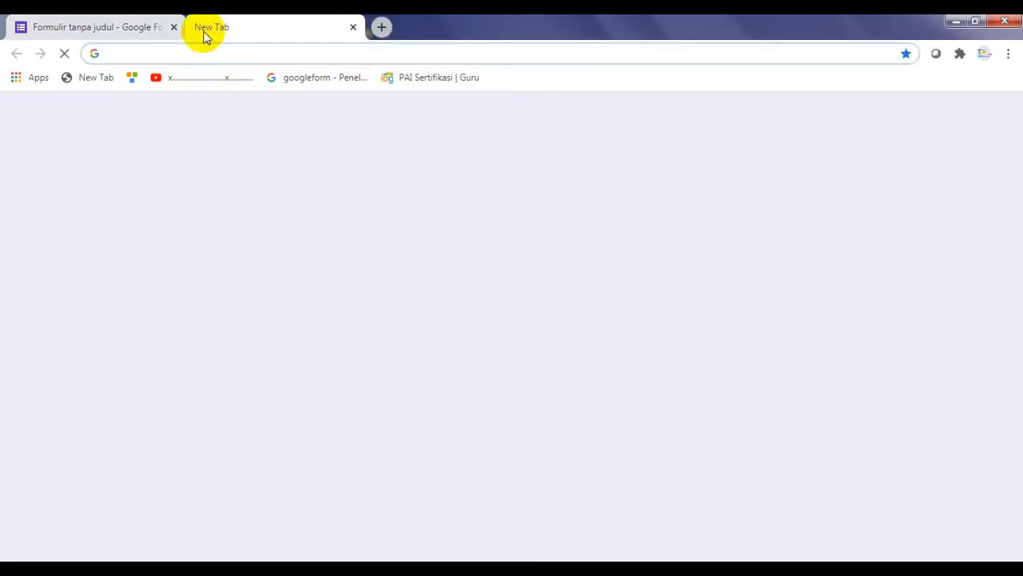
pyautogui.click(139, 53)
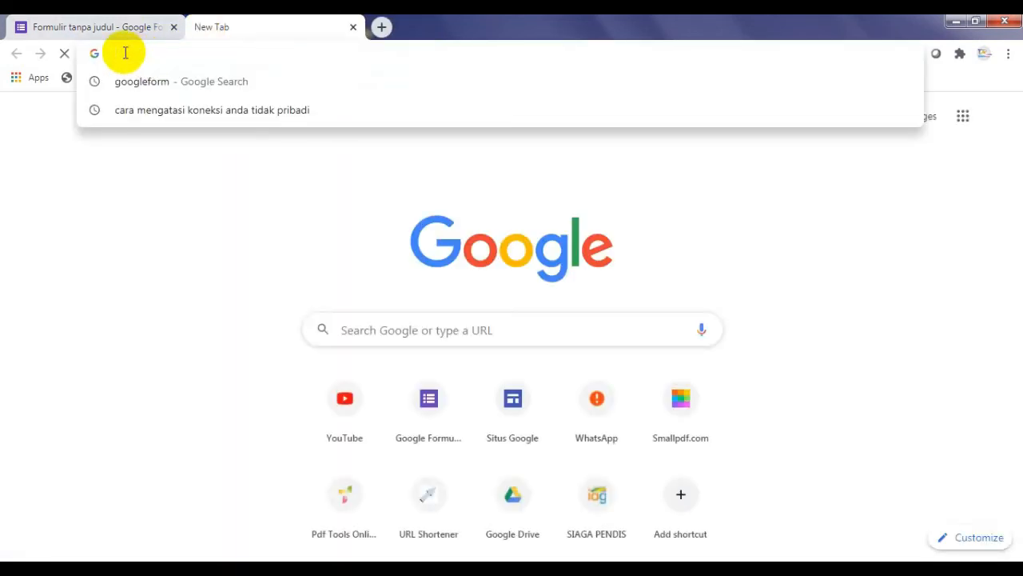
pyautogui.write('GG')
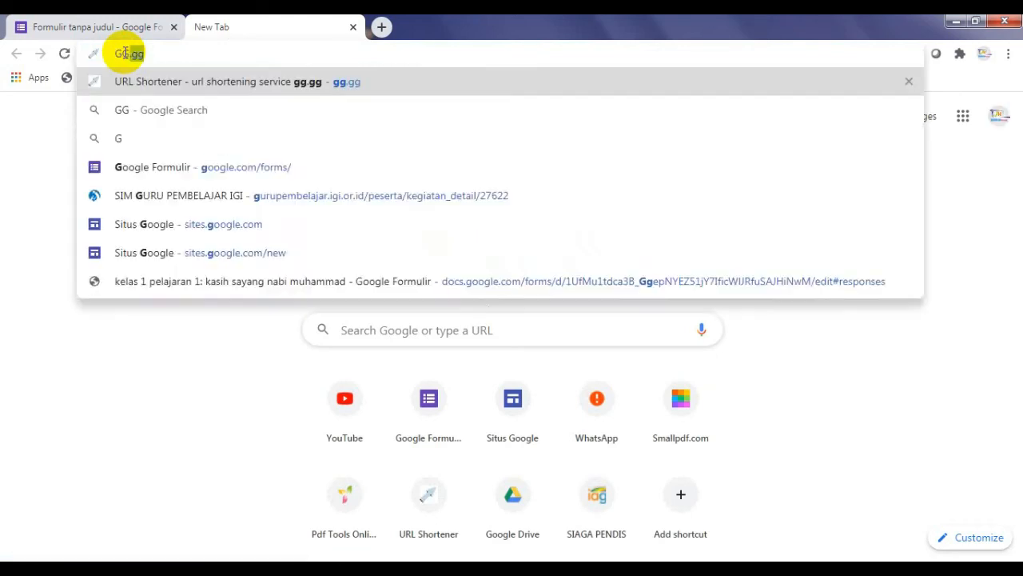
pyautogui.write('.')
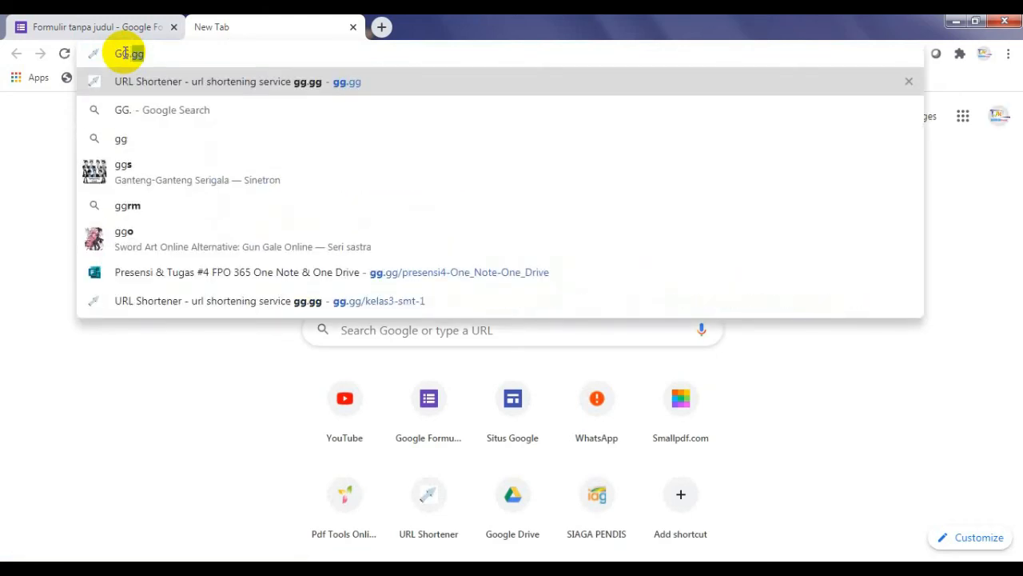
pyautogui.write('GG')
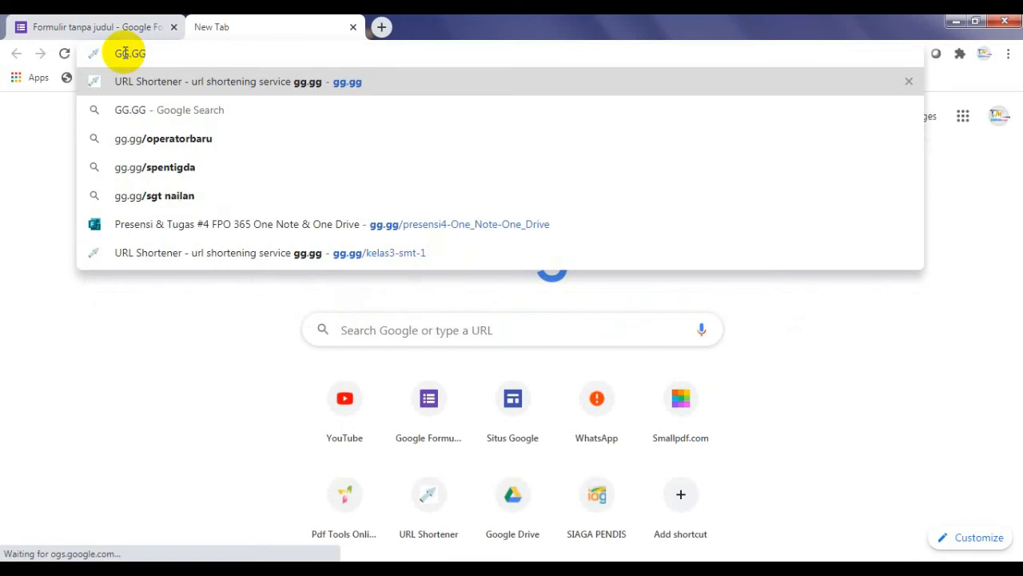
pyautogui.press('Return')
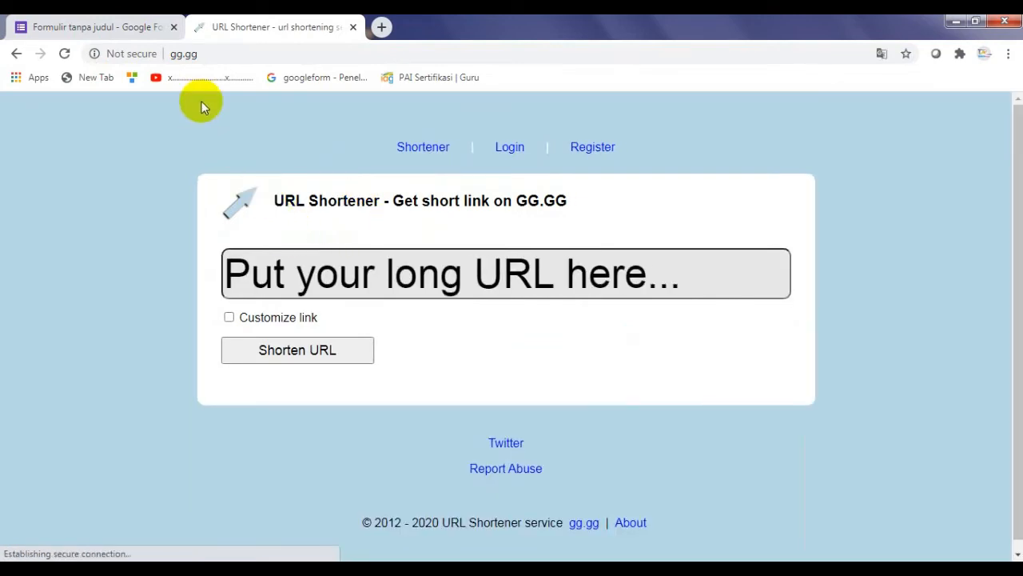
# Copy the full form link again from the form's send options and paste it as the long URL on gg.gg
pyautogui.click(136, 25)
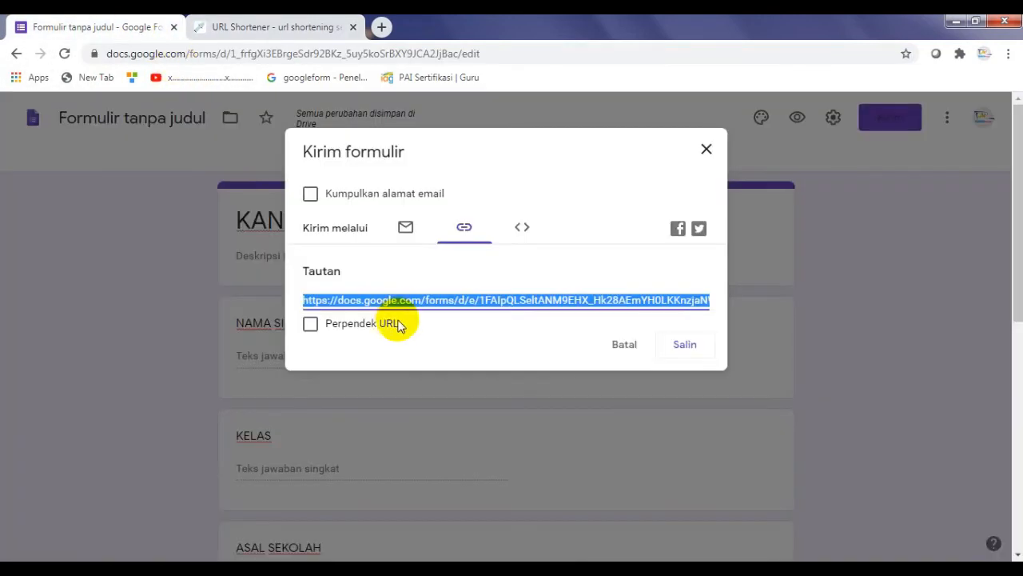
pyautogui.click(684, 347)
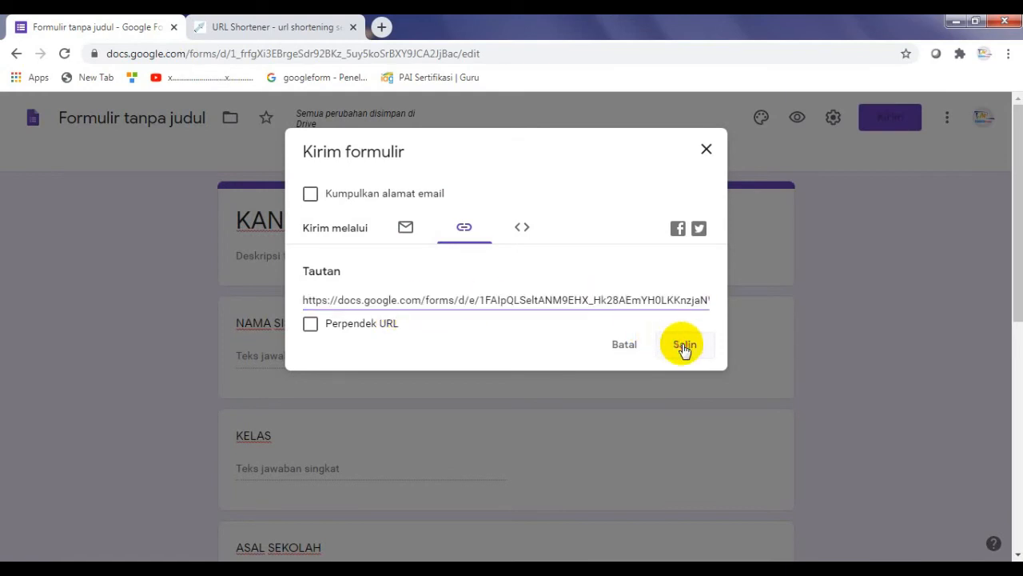
pyautogui.click(250, 28)
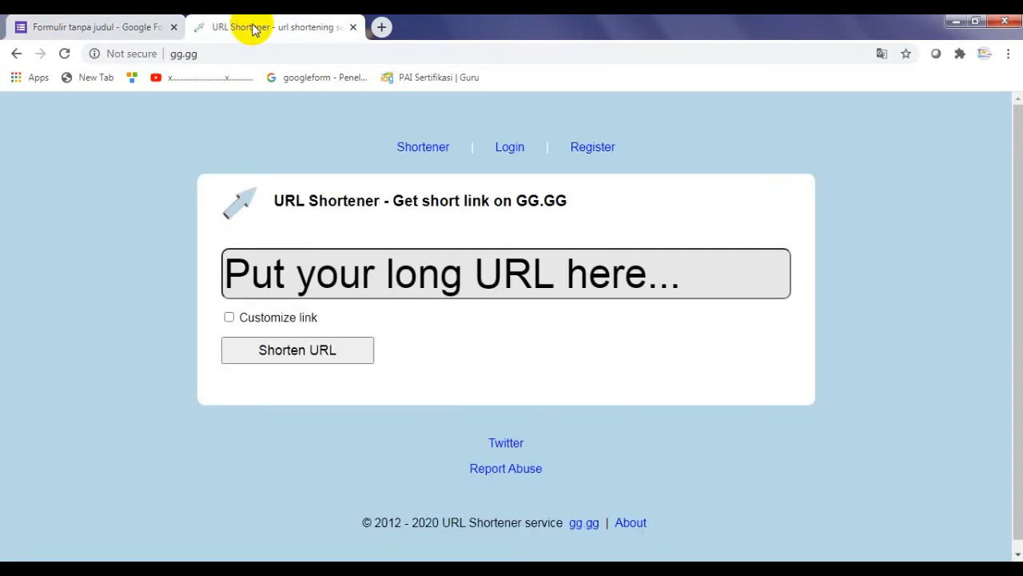
pyautogui.click(247, 279)
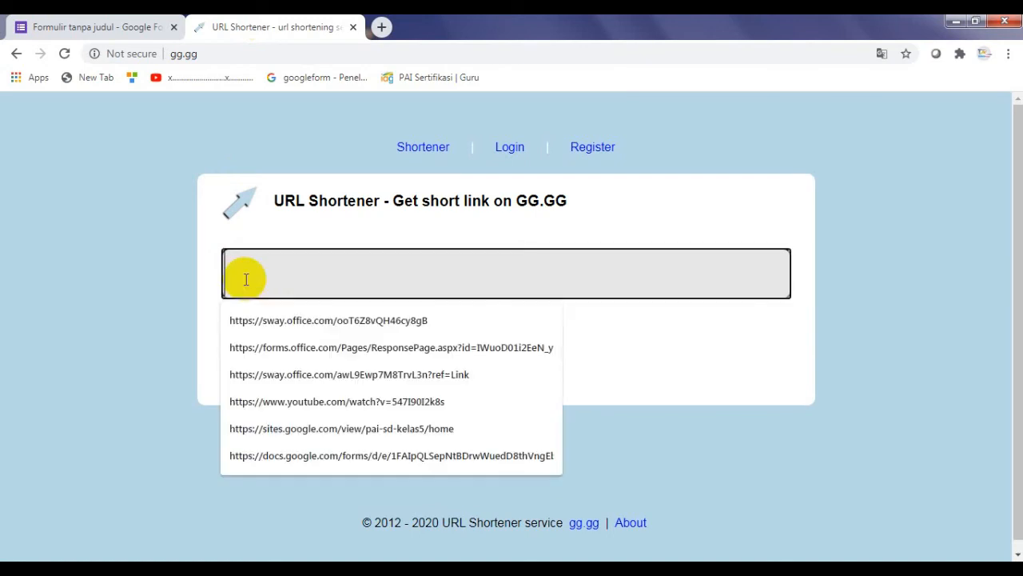
pyautogui.rightClick(241, 275)
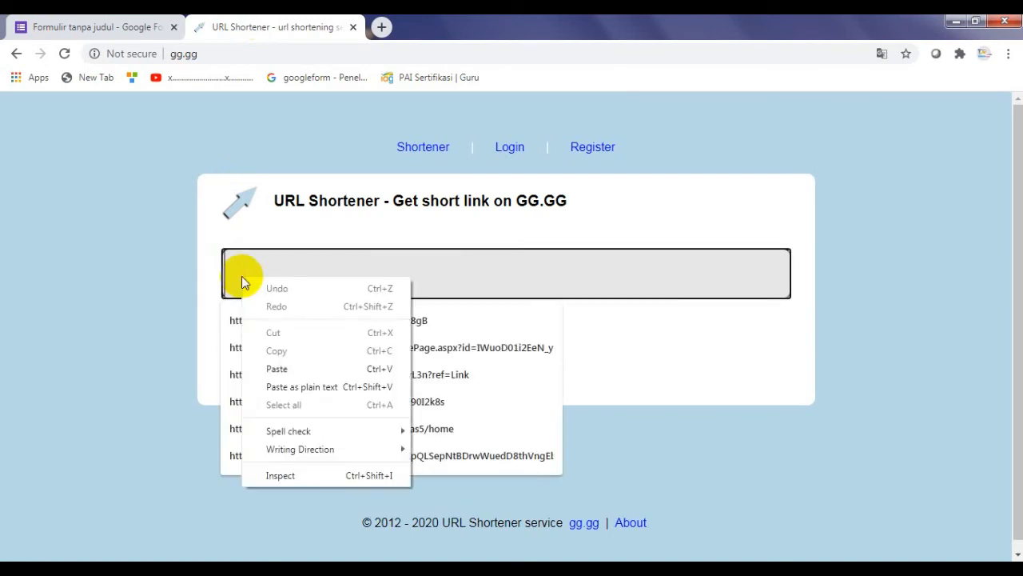
pyautogui.click(286, 371)
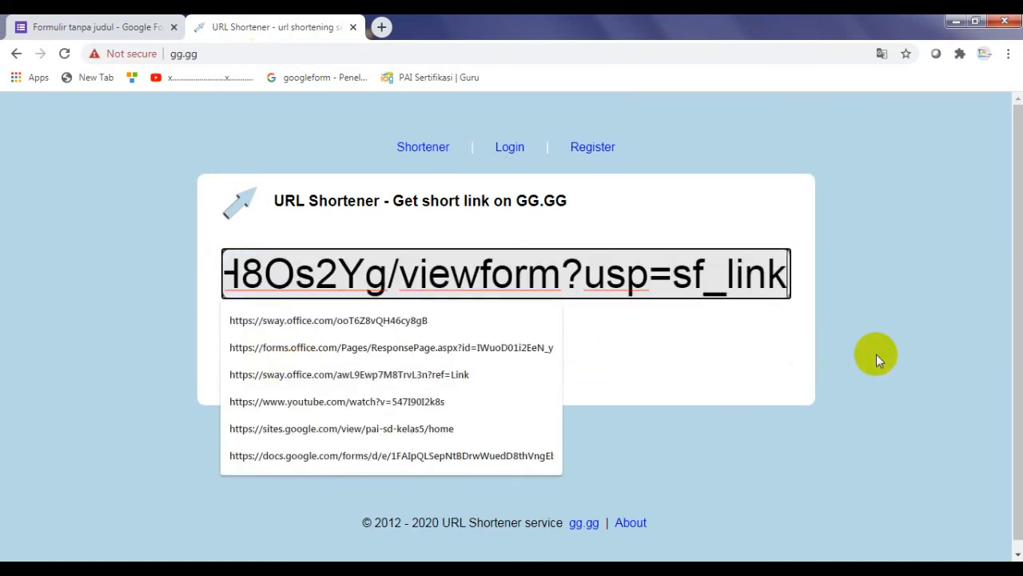
pyautogui.click(770, 374)
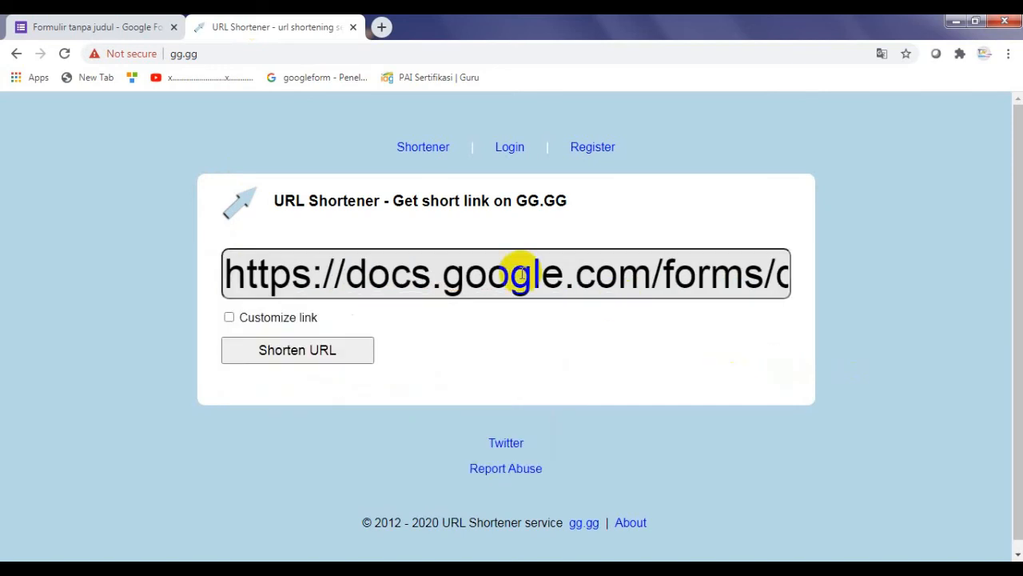
# Customize the short link's ending as "kantong tugas at tin" and shorten the URL
pyautogui.click(229, 318)
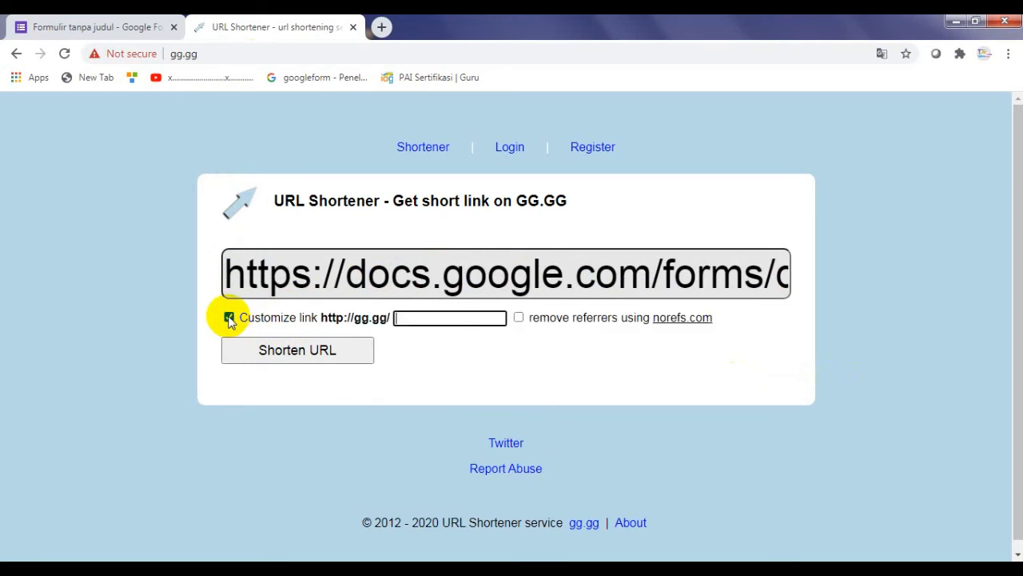
pyautogui.click(418, 321)
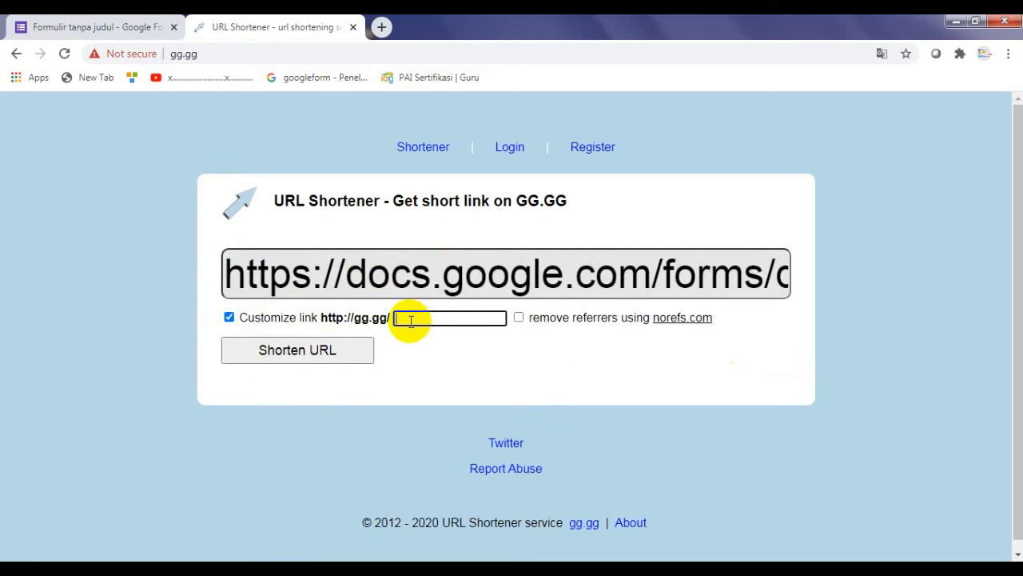
pyautogui.write('kantong tugas at tin')
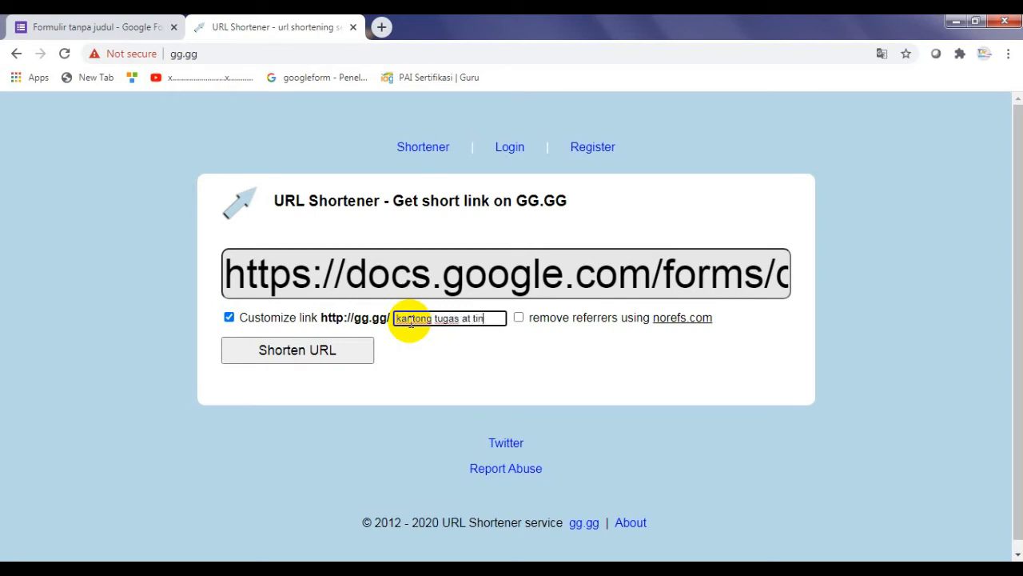
pyautogui.click(328, 354)
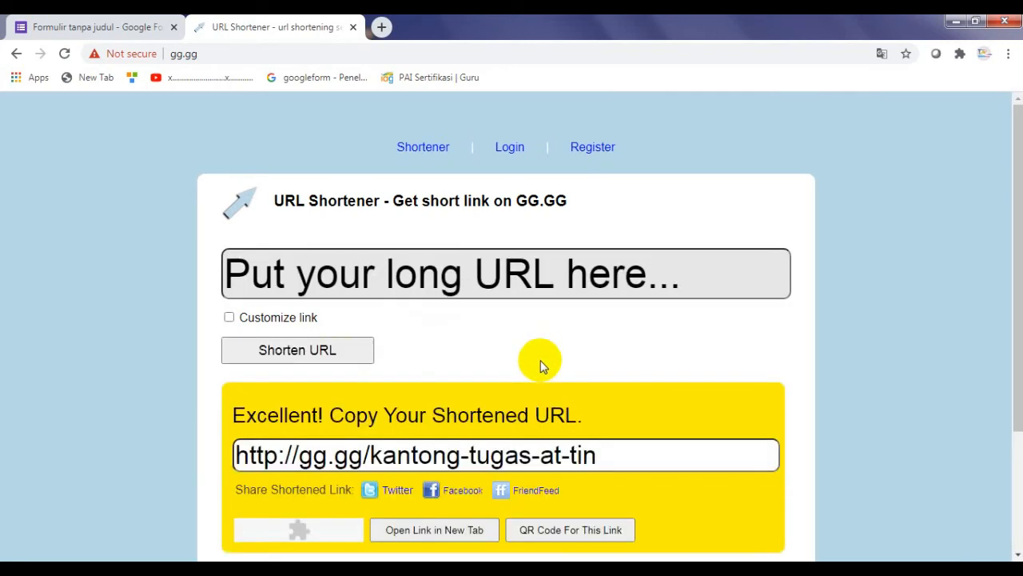
pyautogui.scroll(-2, 540, 359)
pyautogui.moveTo(265, 287); pyautogui.dragTo(628, 288)
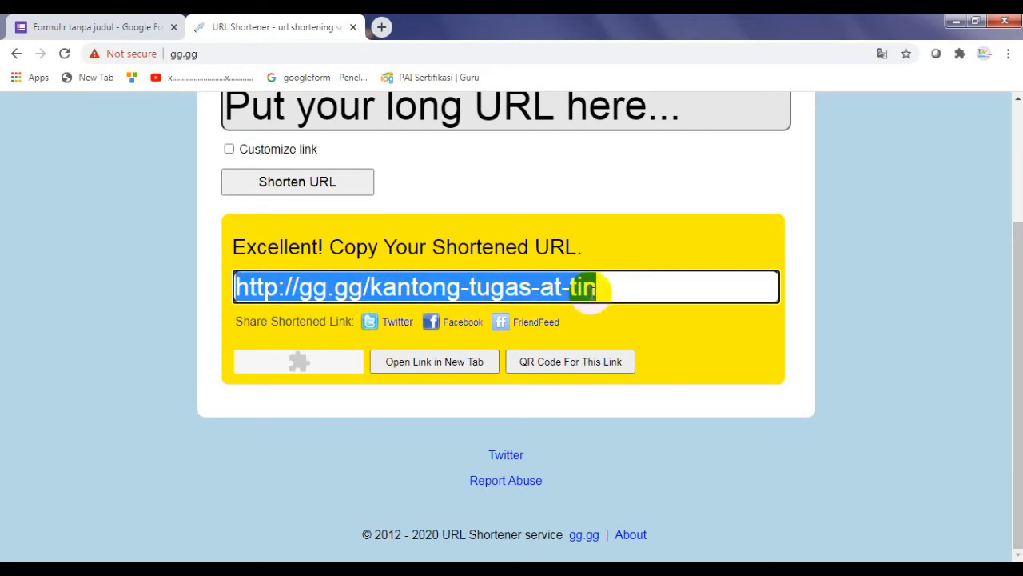
pyautogui.rightClick(572, 291)
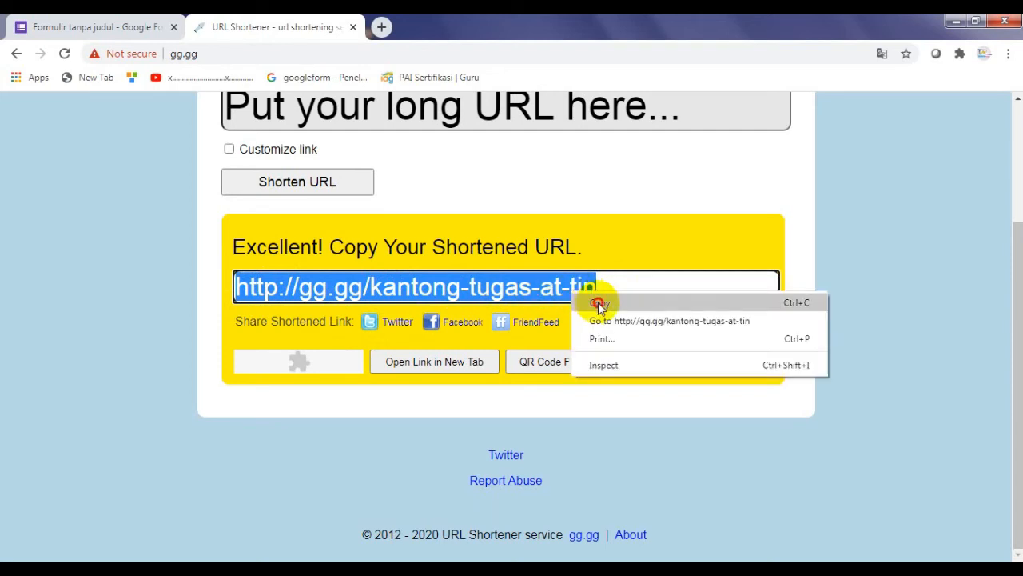
pyautogui.click(600, 304)
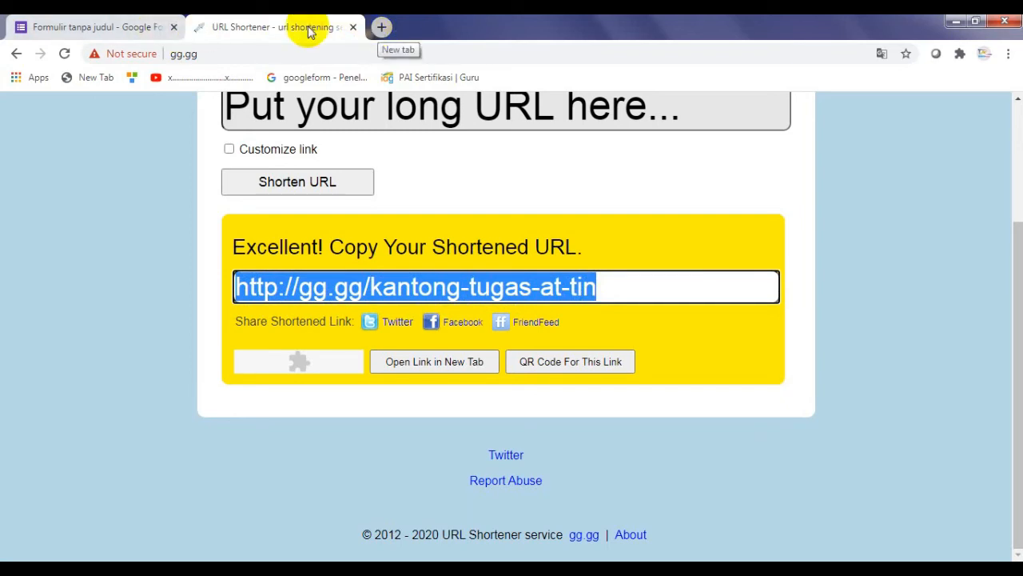
# Go back to the form, dismiss its send options, and check its responses before returning to the questions
pyautogui.click(128, 26)
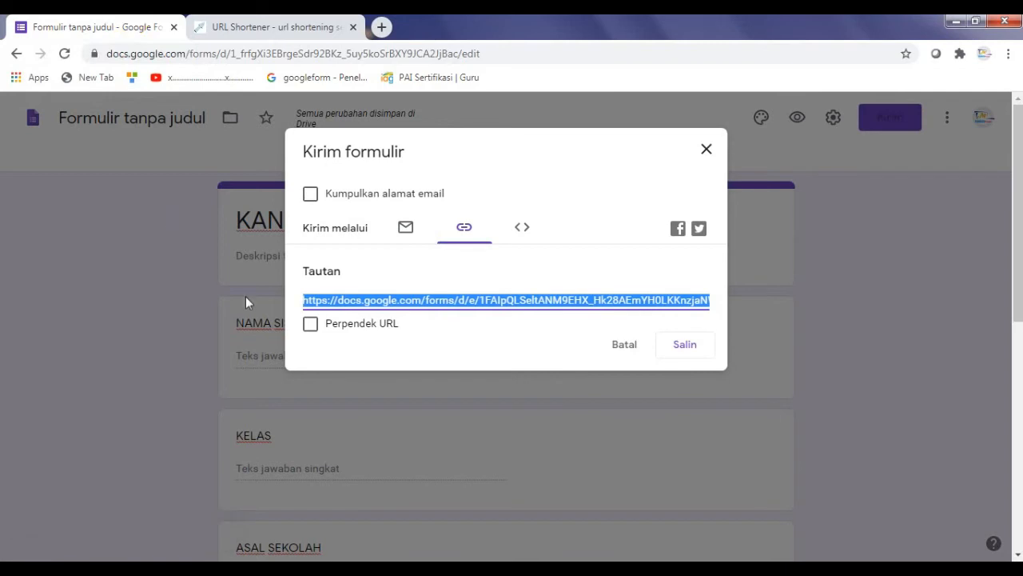
pyautogui.click(624, 345)
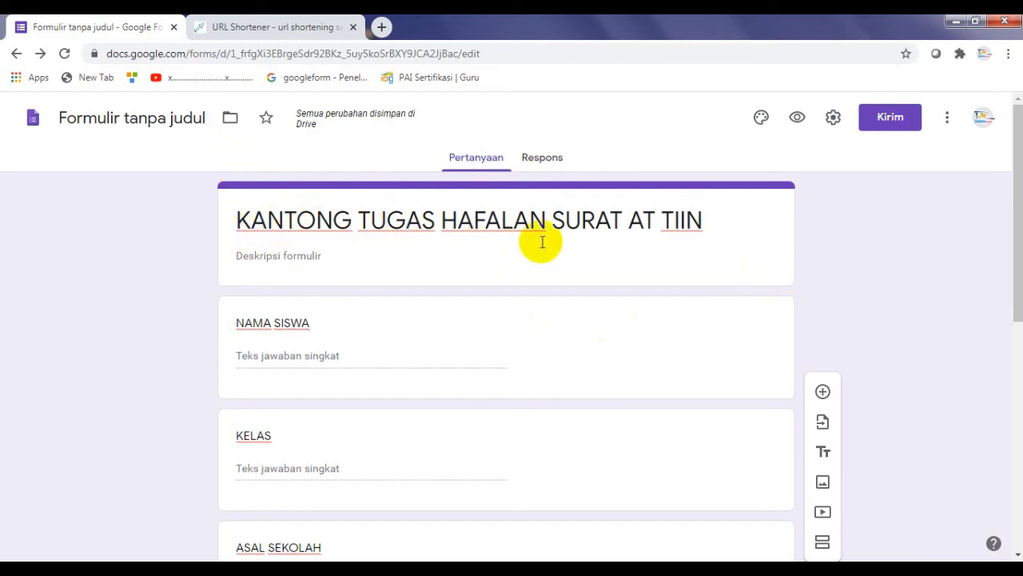
pyautogui.click(542, 160)
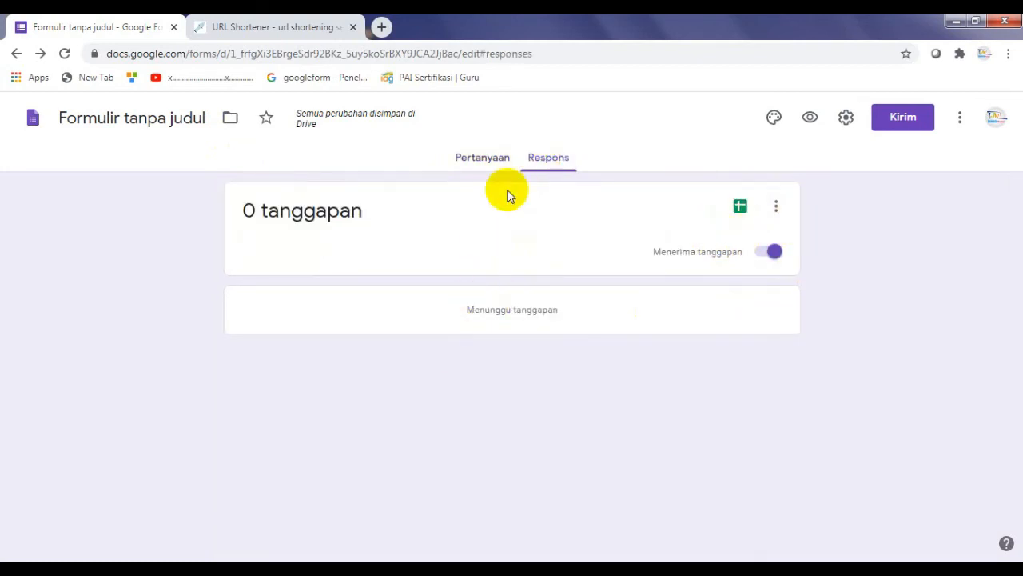
pyautogui.click(482, 159)
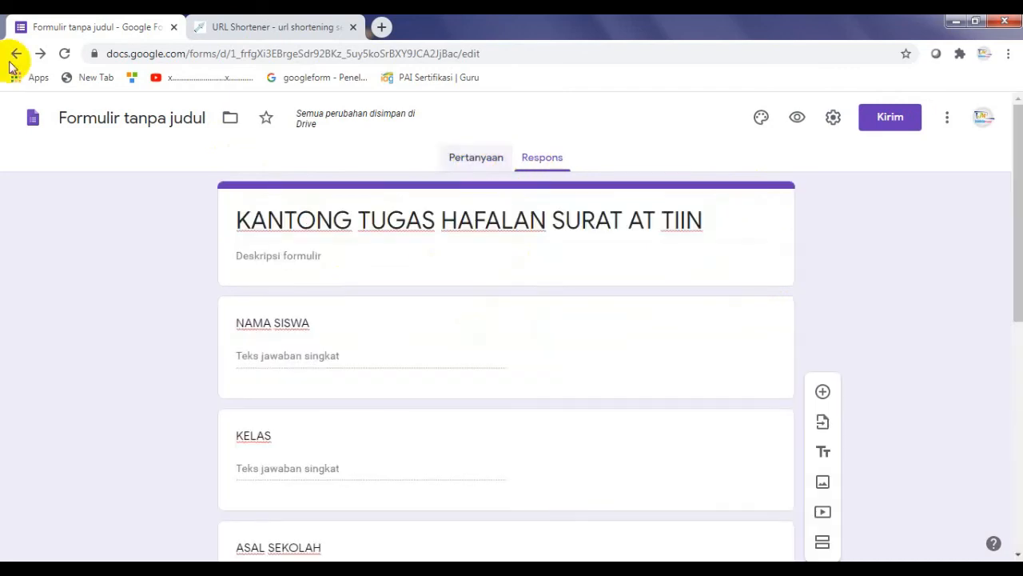
# Go to the Google Forms home list and open the existing form "Kelas 5 :Kantong Tugas ajaran terpuji dalam kitab alloh"
pyautogui.click(30, 119)
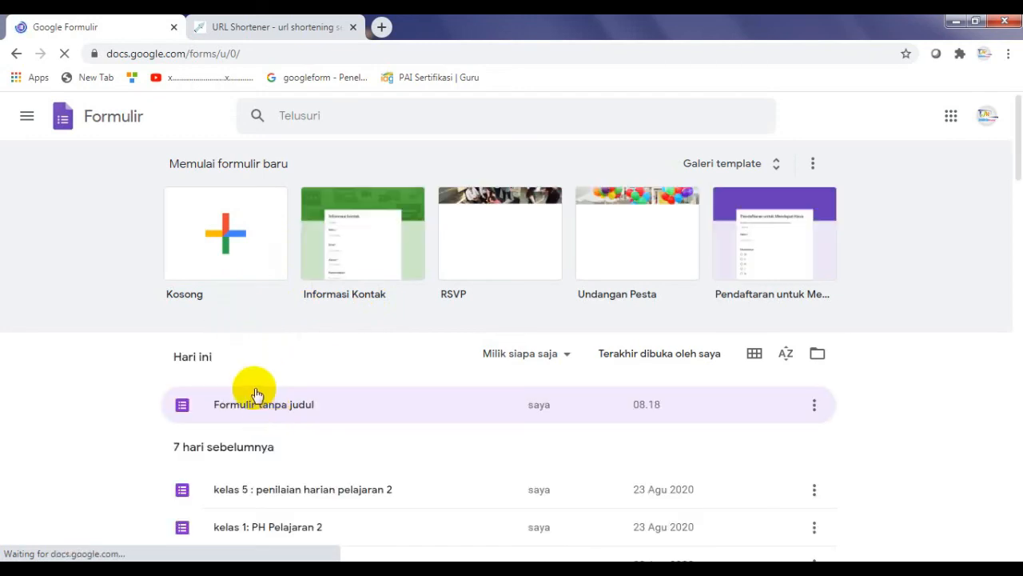
pyautogui.scroll(-2, 294, 350)
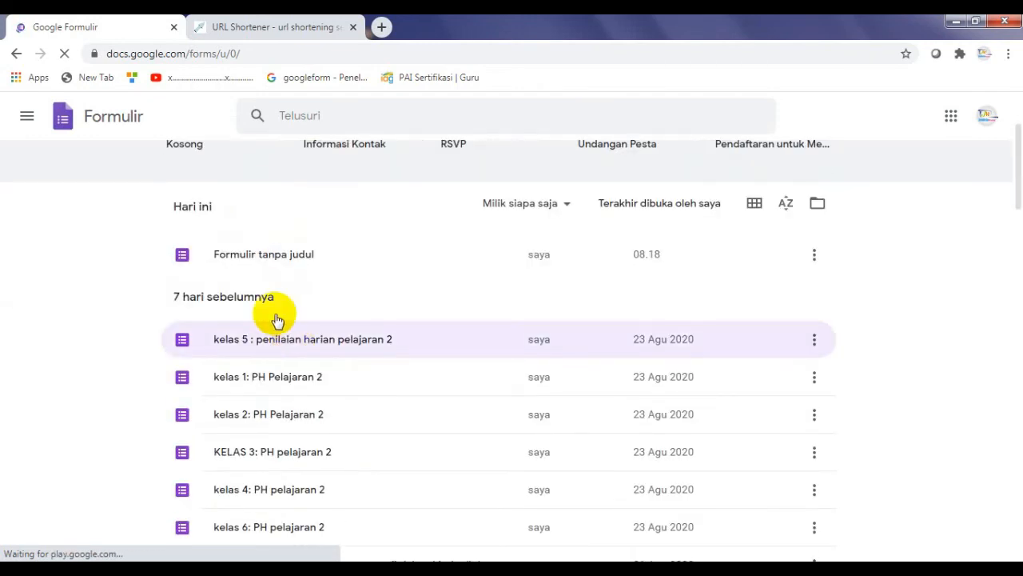
pyautogui.scroll(-2, 312, 280)
pyautogui.scroll(-1, 256, 280)
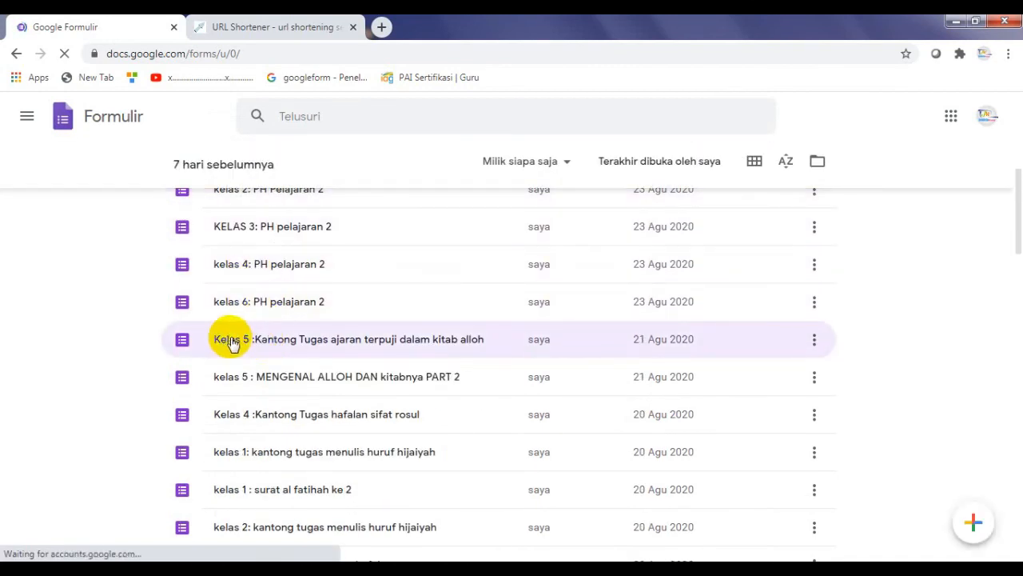
pyautogui.click(404, 346)
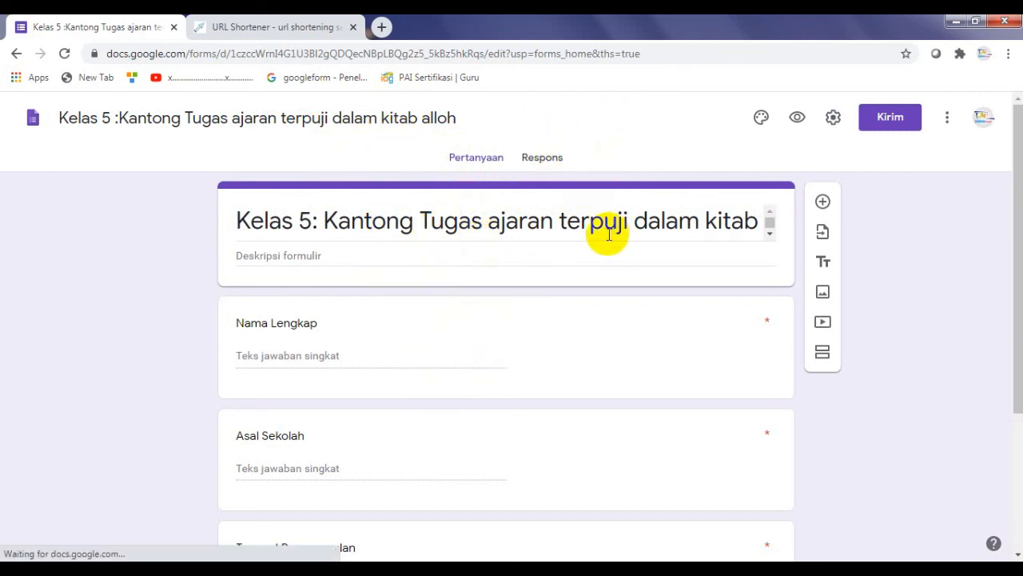
pyautogui.click(654, 54)
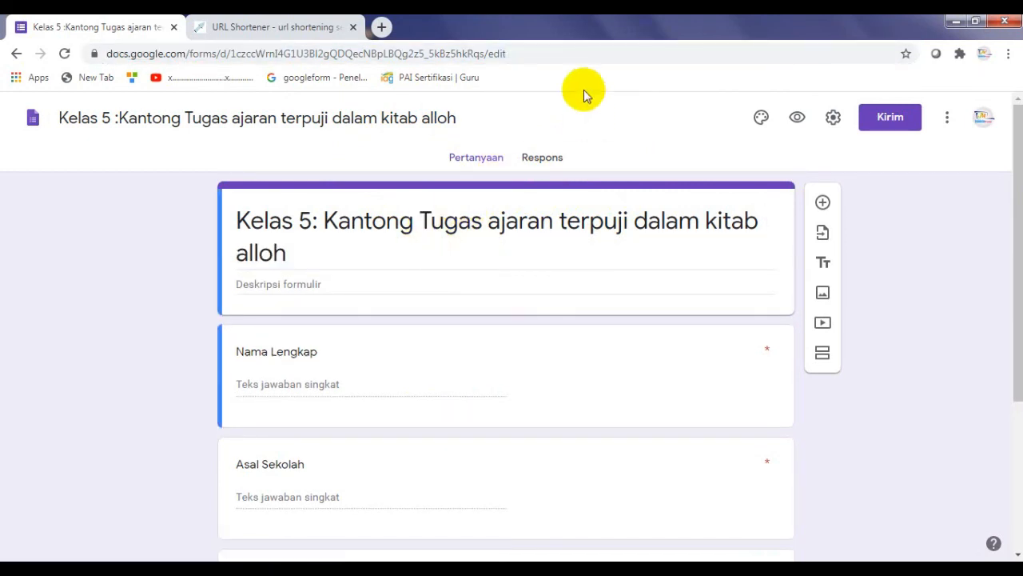
pyautogui.press('Return')
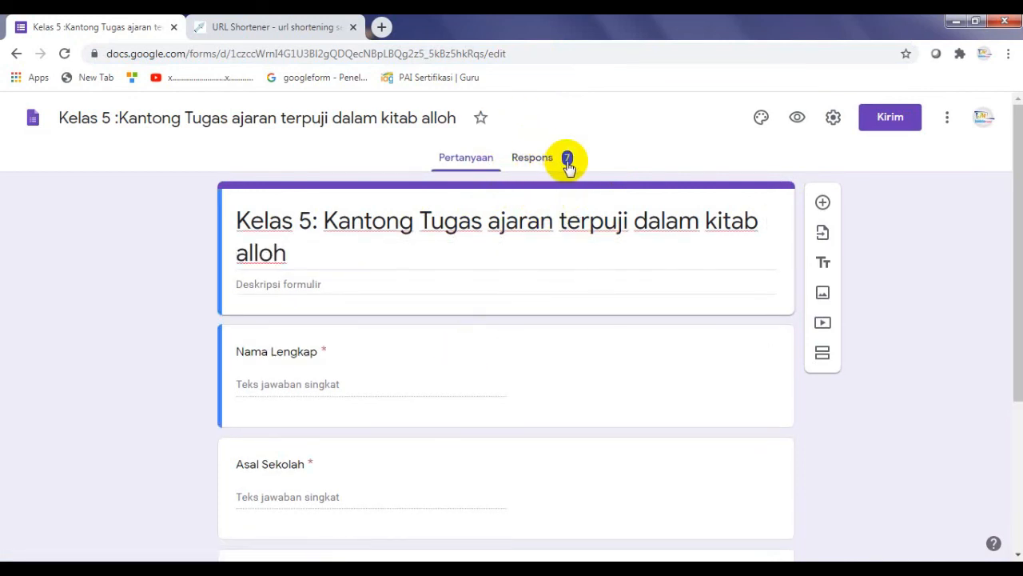
# Show the Kelas 5 form's responses and look through the summary as far as the Upload Tugas files
pyautogui.click(549, 165)
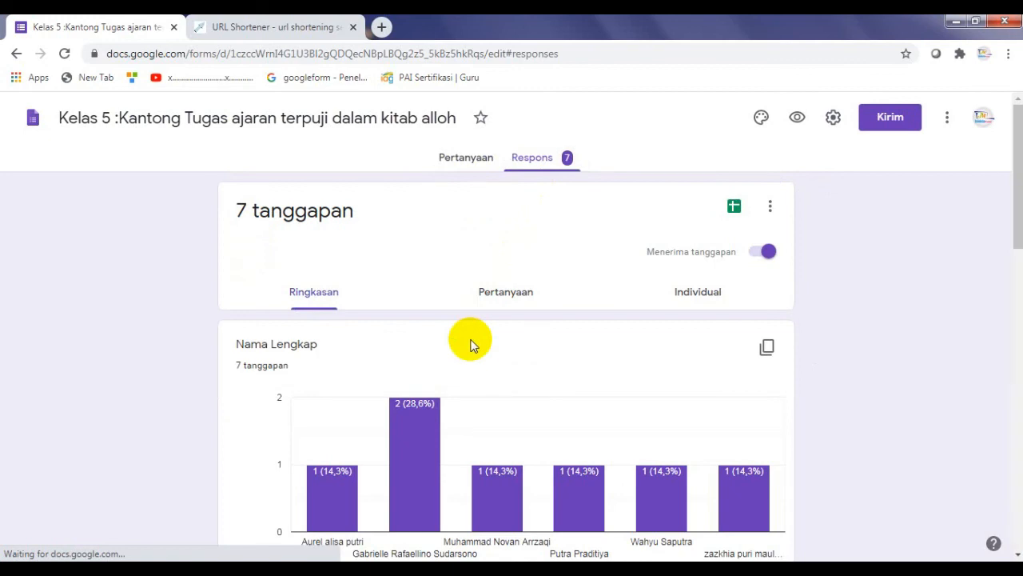
pyautogui.scroll(-10, 470, 343)
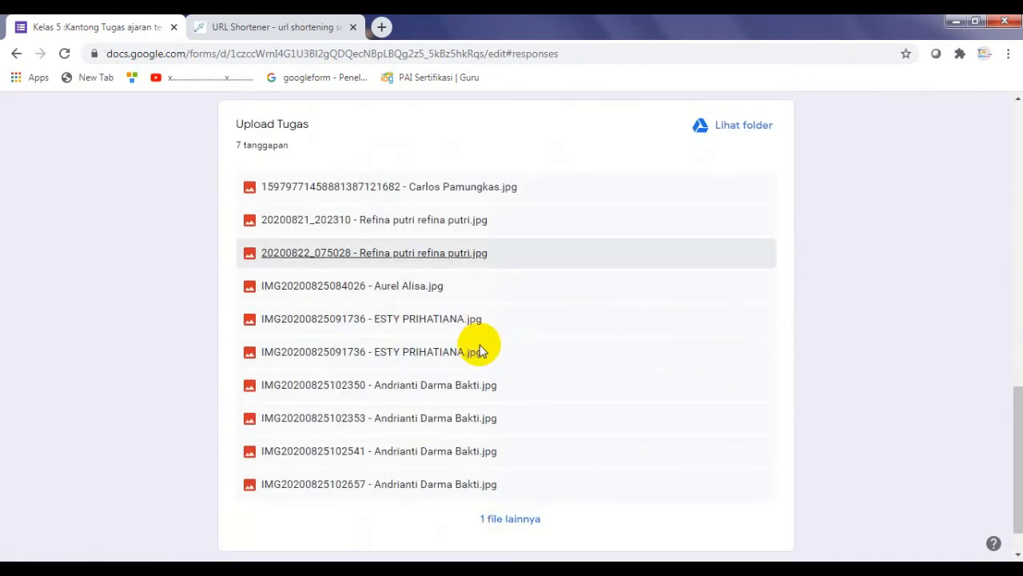
pyautogui.scroll(3, 404, 303)
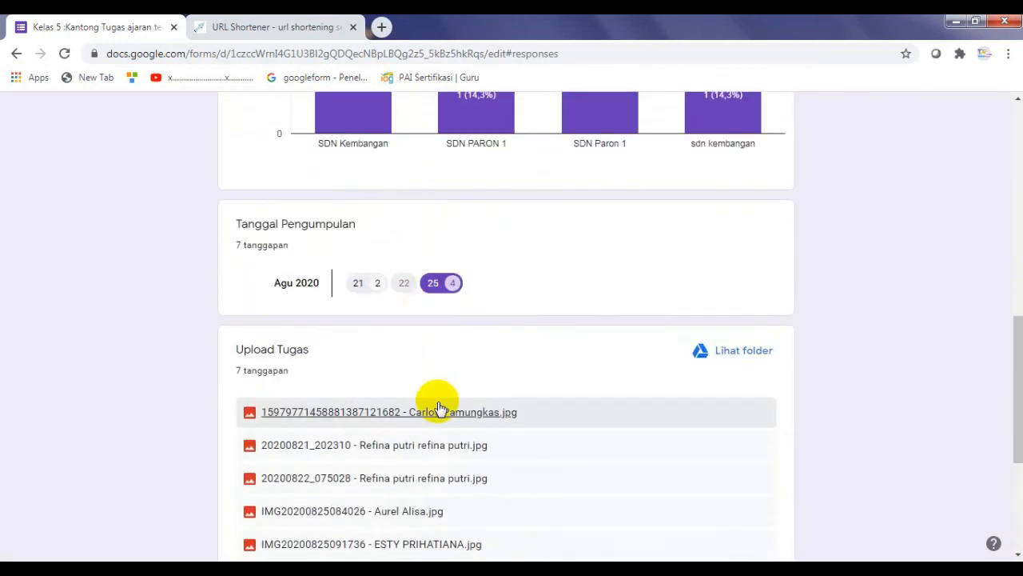
# View the first two uploaded images under Upload Tugas one after the other, closing each, and return to the start of the response summary
pyautogui.click(413, 415)
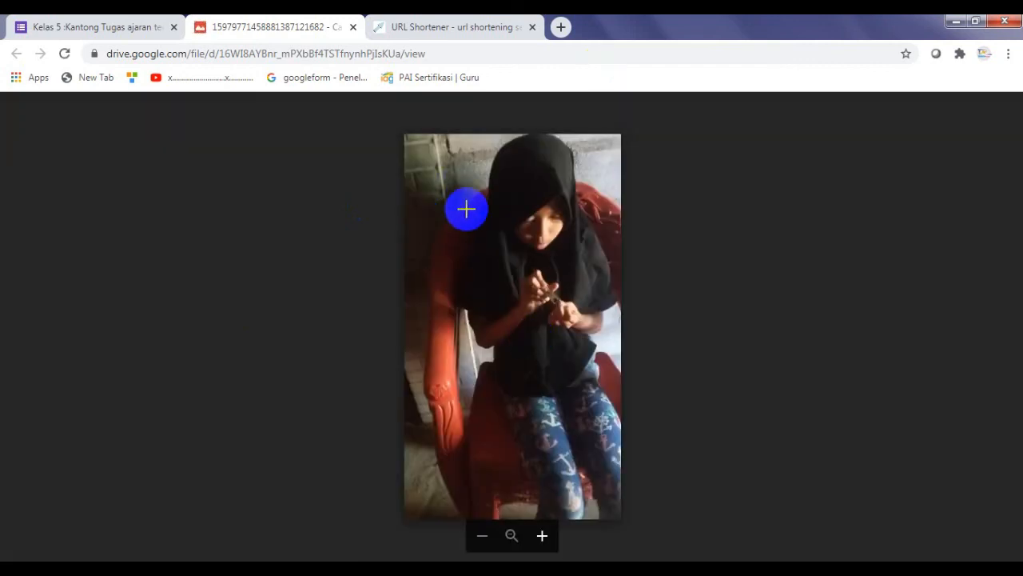
pyautogui.click(353, 28)
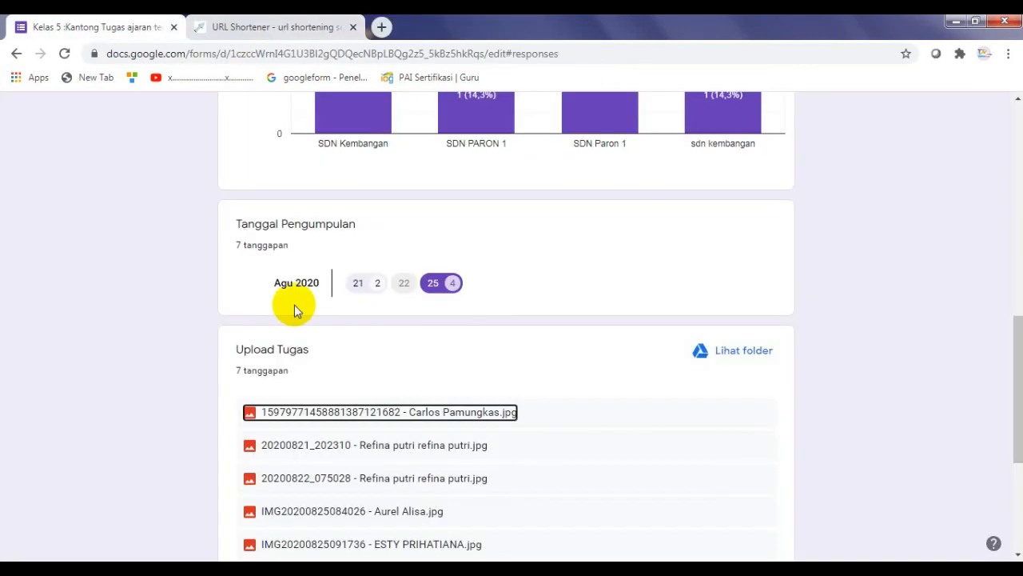
pyautogui.click(361, 442)
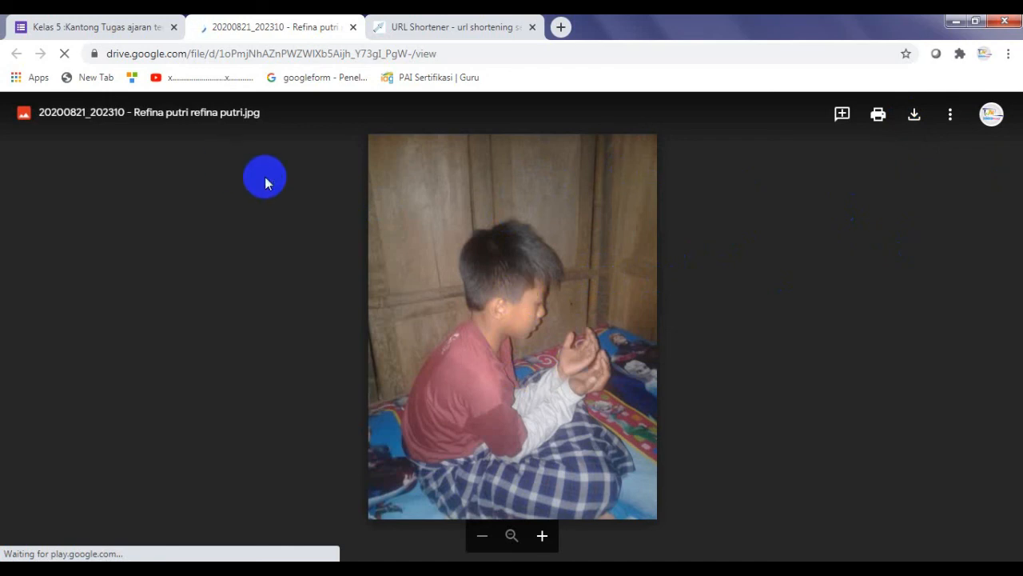
pyautogui.click(353, 29)
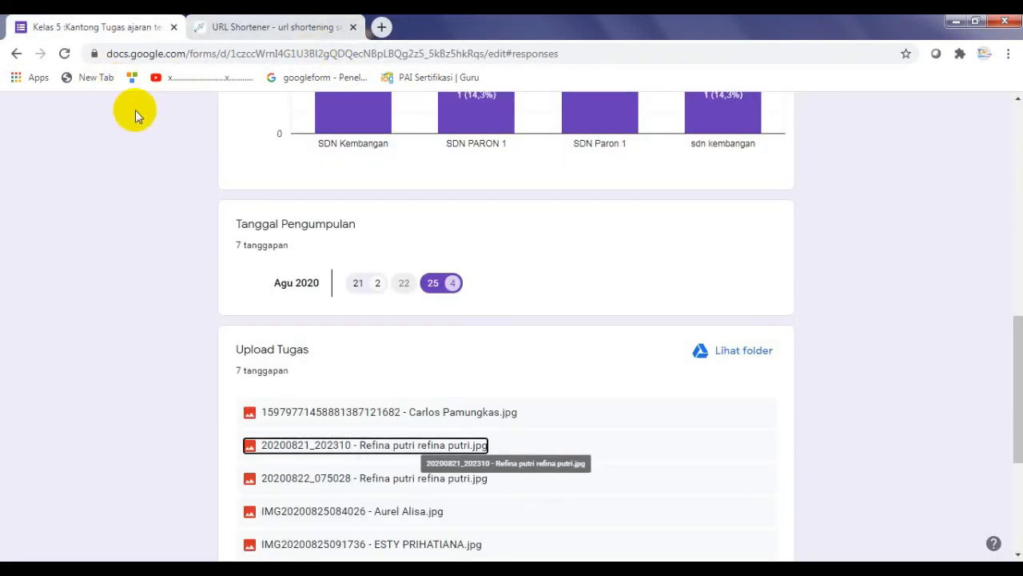
pyautogui.scroll(8, 334, 214)
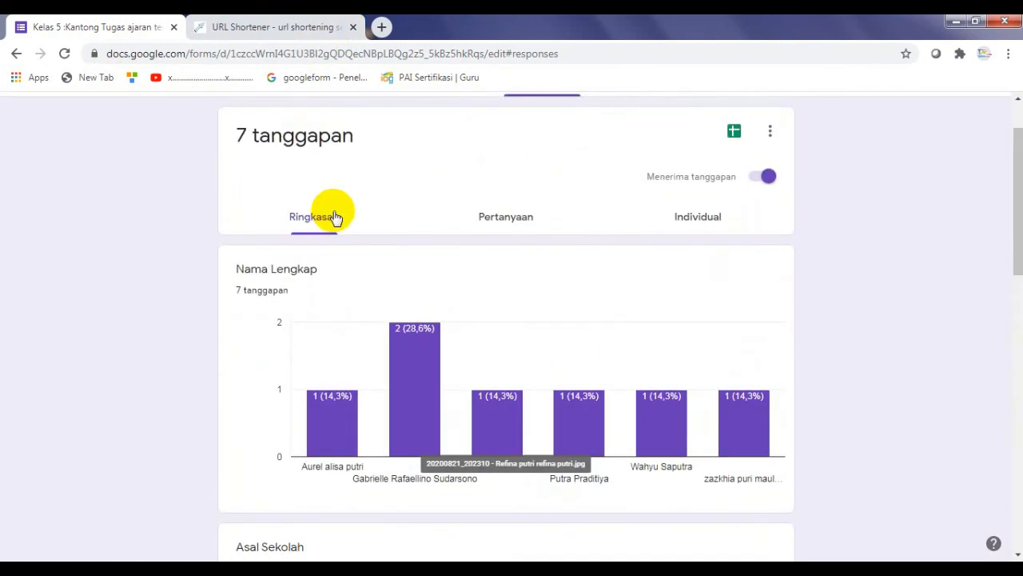
pyautogui.scroll(2, 334, 216)
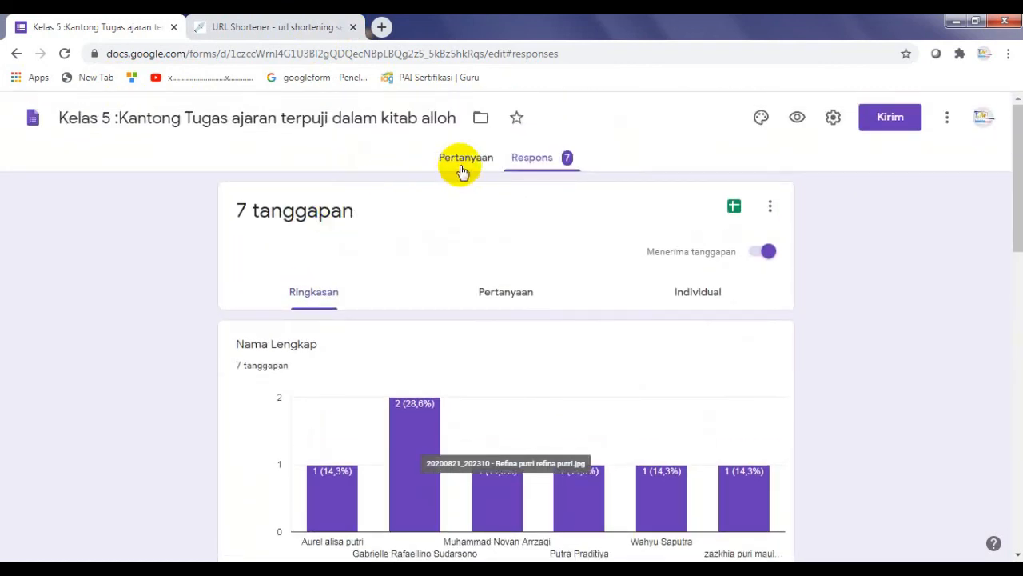